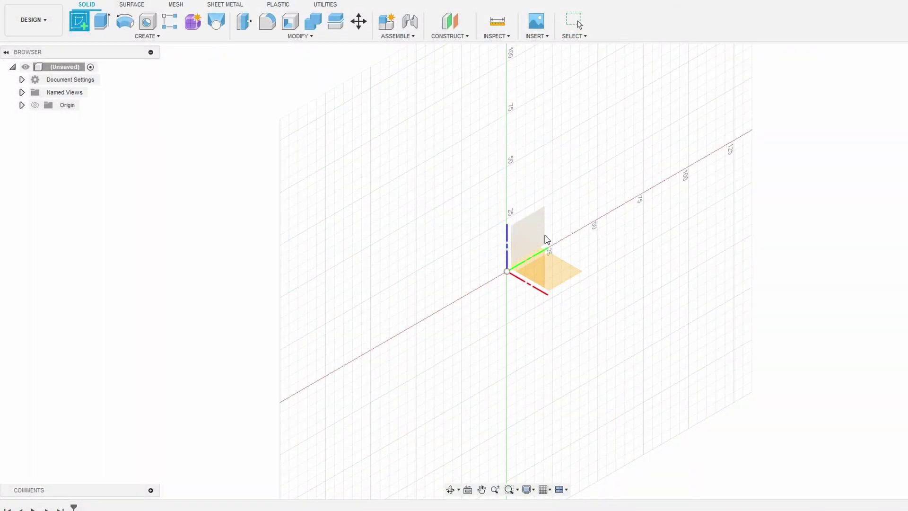
Start a new sketch on the origin plane and zoom in on the sketch grid
left_click(573, 271)
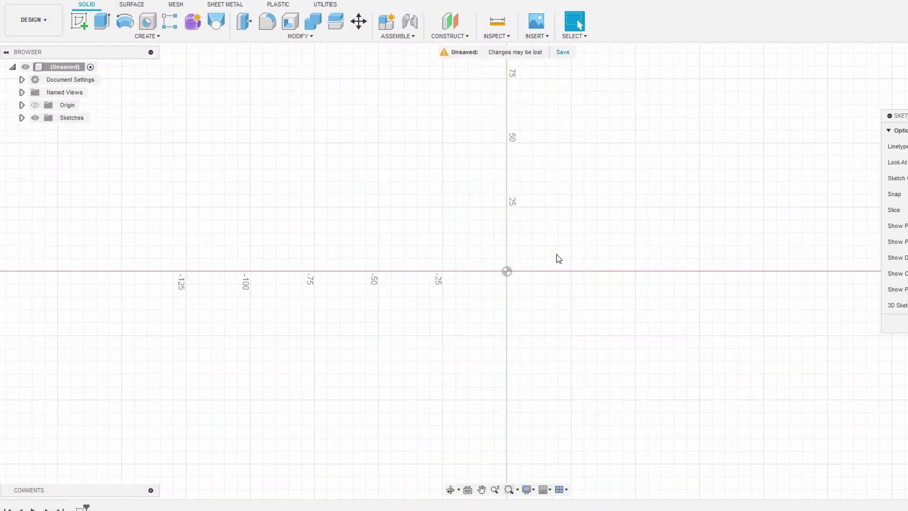
scroll(543, 255, "up", 2)
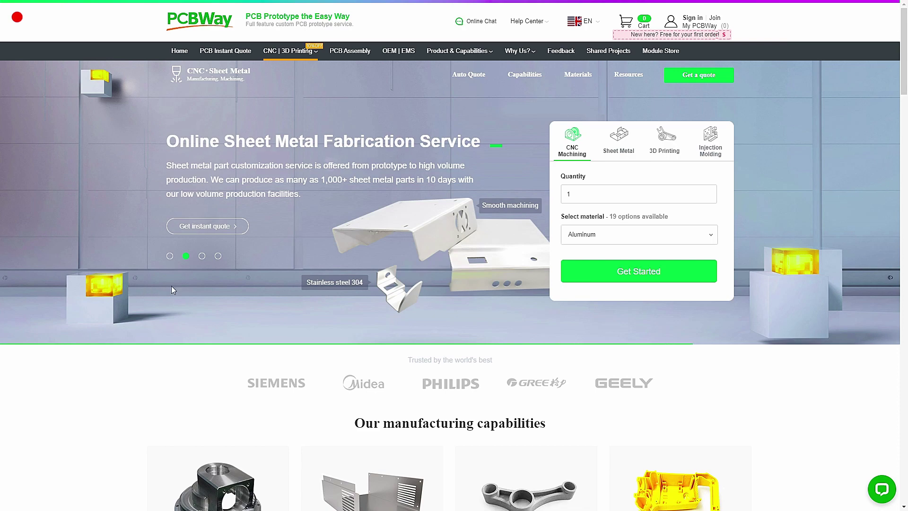
Cycle the PCBWay banner through the 3D Printing, Injection Molding and CNC Machining slides
left_click(202, 258)
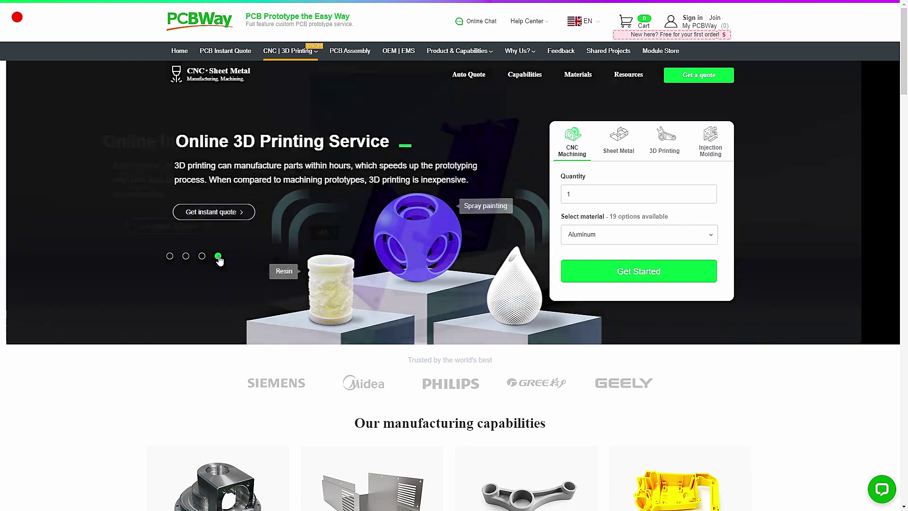
left_click(219, 257)
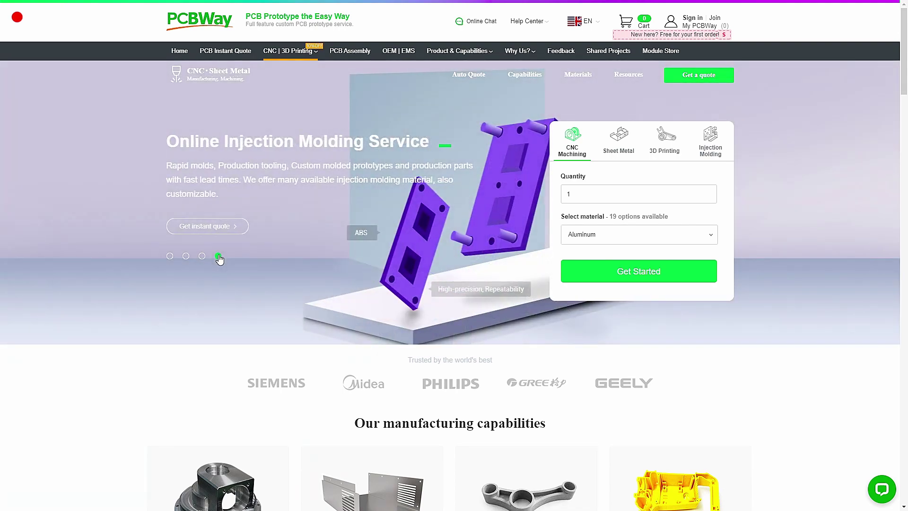
left_click(170, 256)
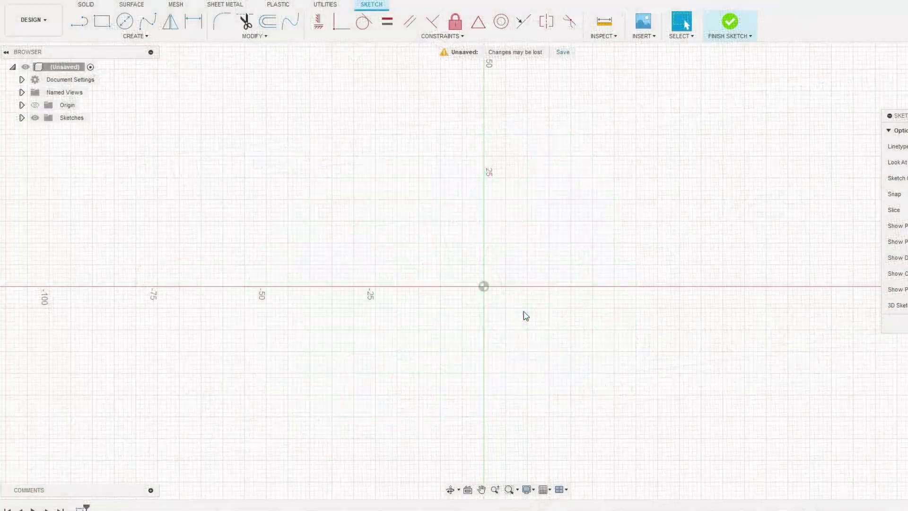
left_click(436, 36)
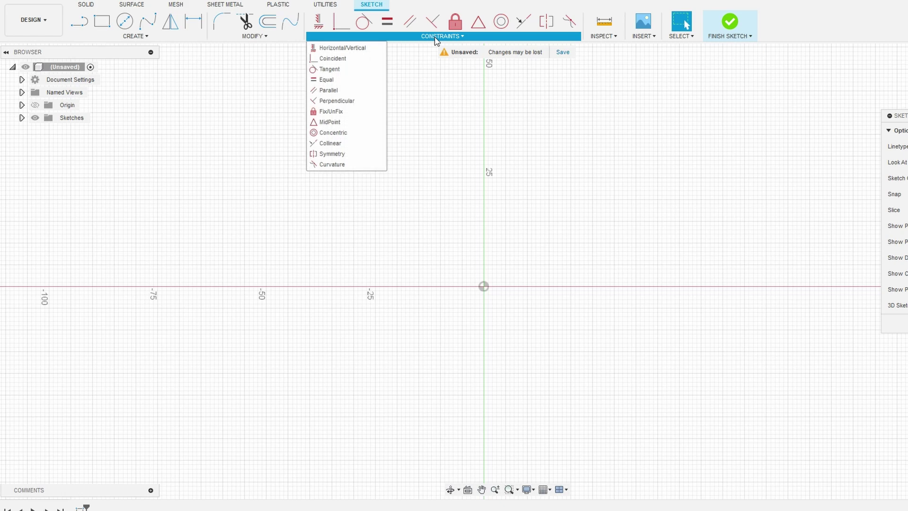
left_click(436, 38)
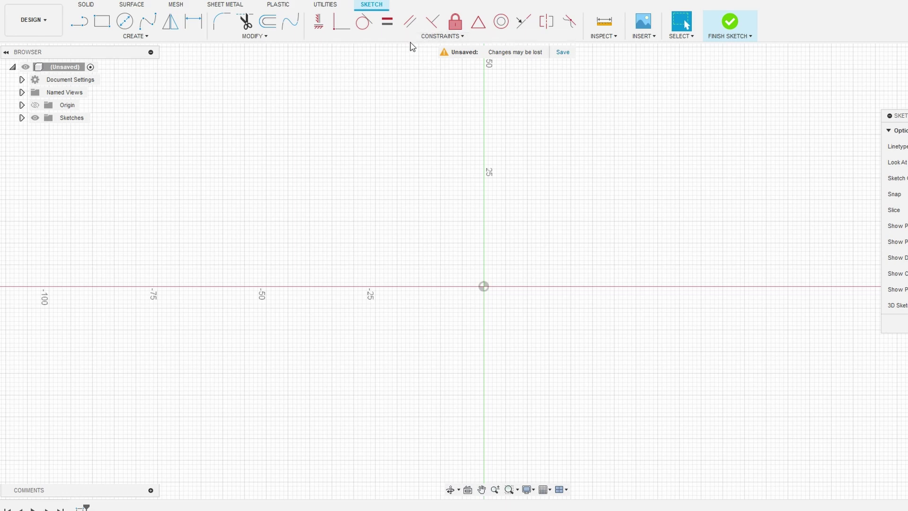
mouse_move(252, 75)
left_mouse_down()
mouse_move(361, 172)
mouse_move(703, 424)
left_mouse_up()
key("Escape")
left_click(97, 4)
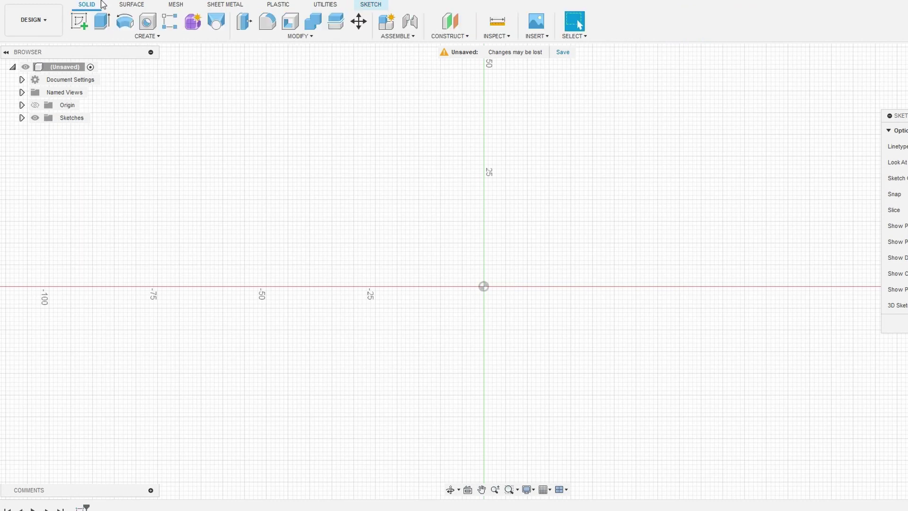
left_click(131, 5)
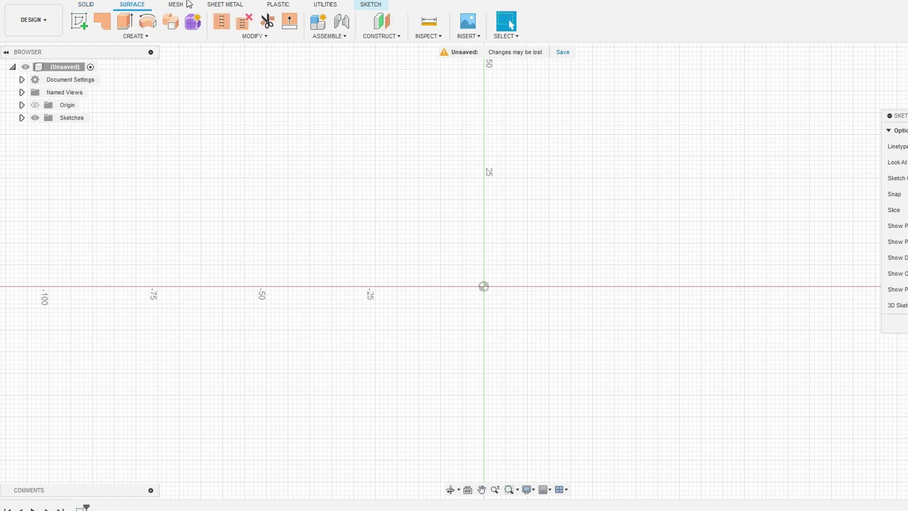
left_click(372, 4)
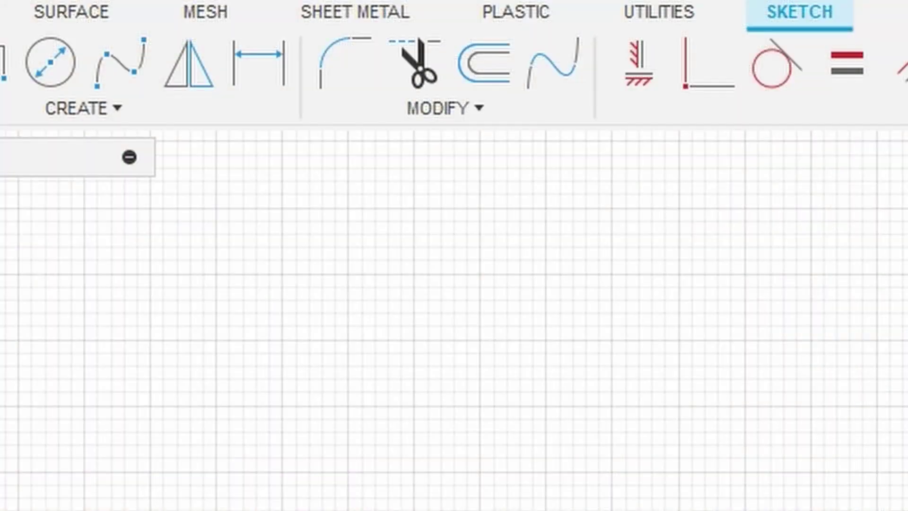
Review the user parameters: width 50, length 70, holeDiameter 3.2 and cornerRadius 5 mm
left_click(445, 108)
mouse_move(424, 436)
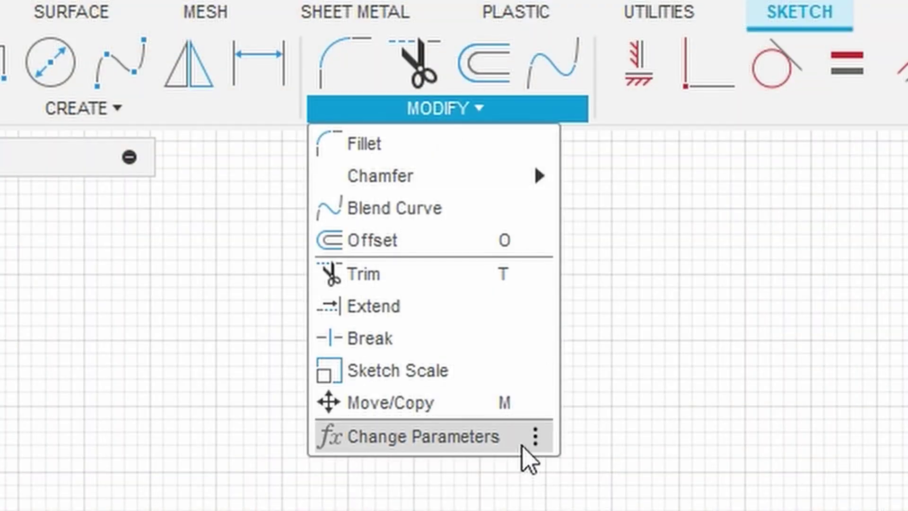
left_click(476, 438)
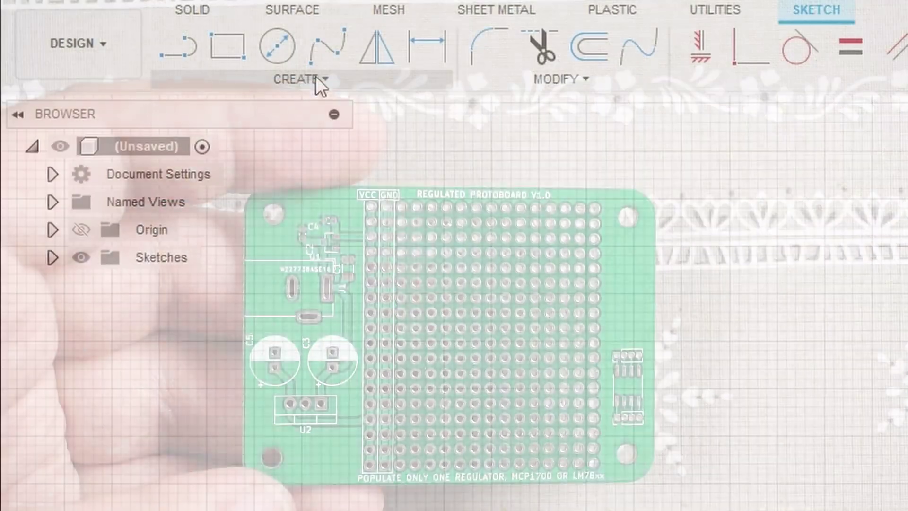
left_click(316, 78)
mouse_move(238, 128)
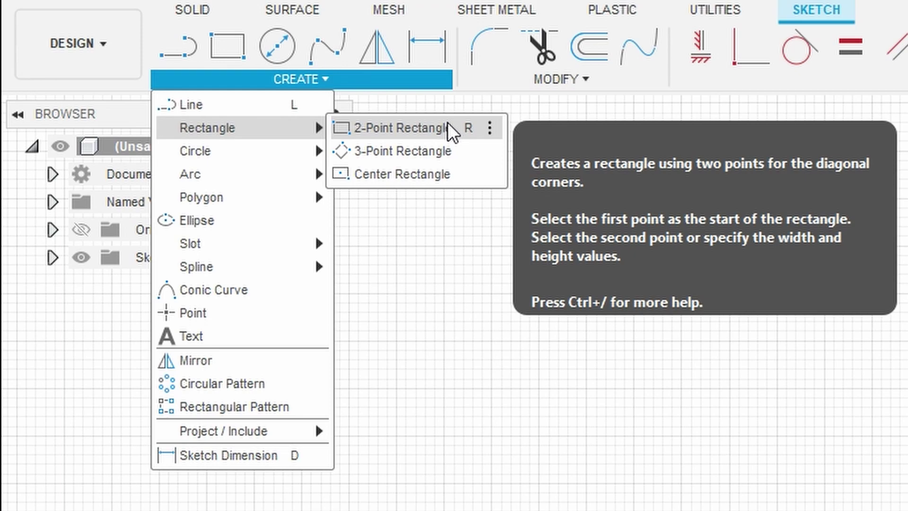
Draw a 2-point rectangle from the origin sized by the width and length parameters (50 × 70 mm)
left_click(449, 124)
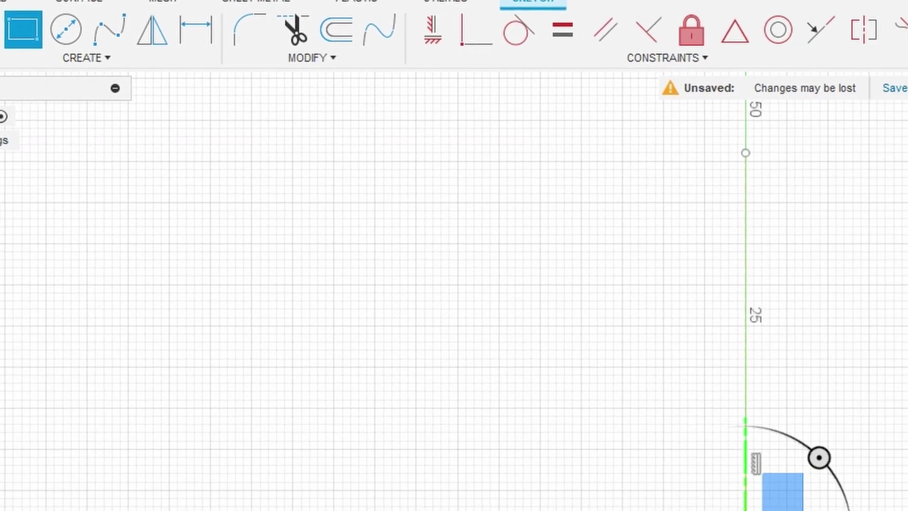
left_click(347, 412)
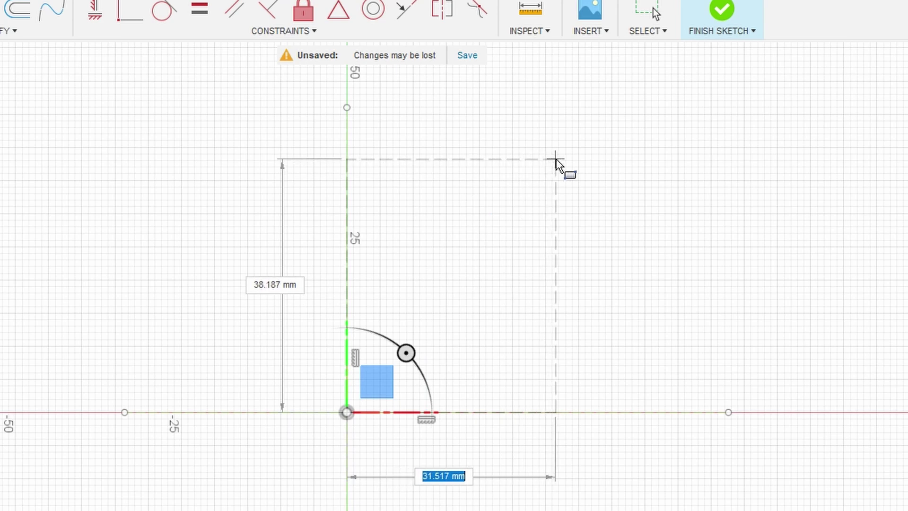
type("x")
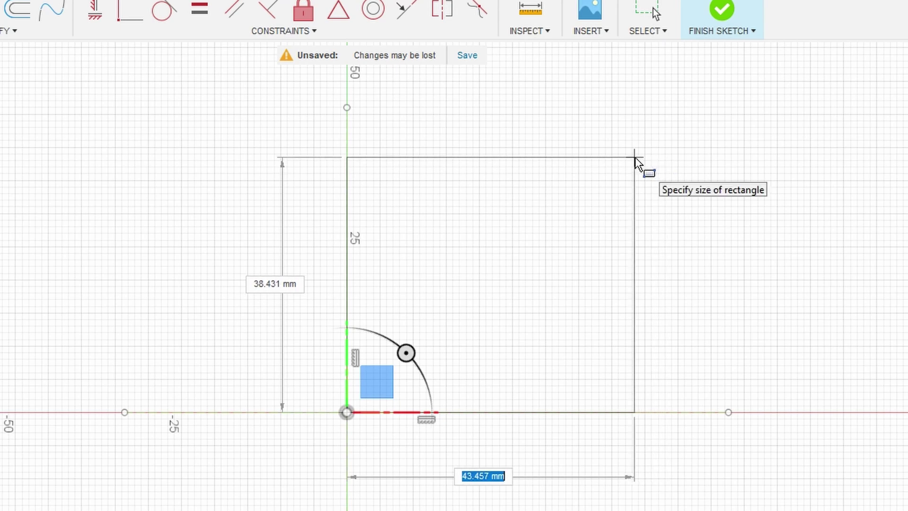
type("width")
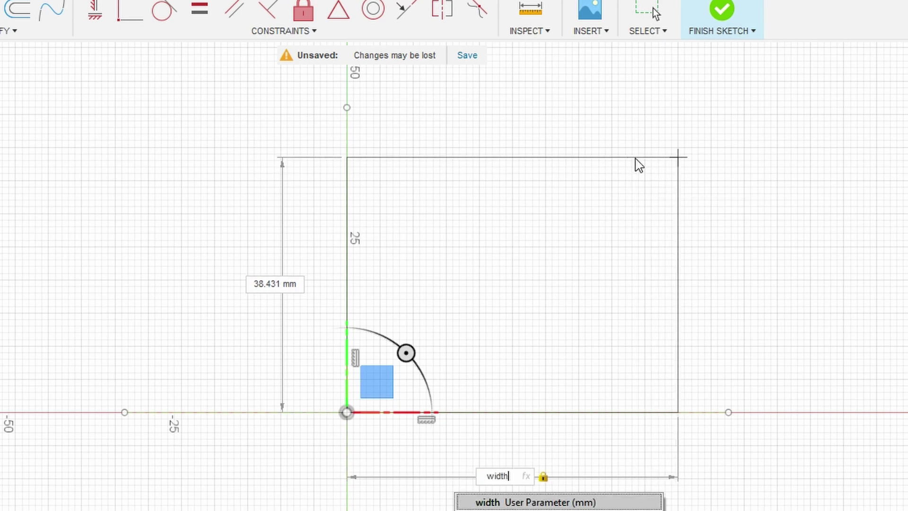
key("Tab")
type("length")
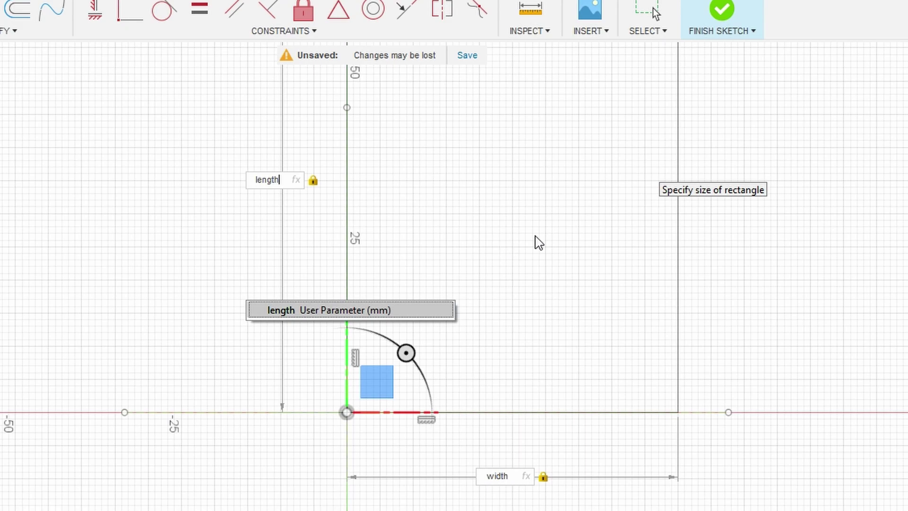
key("Return")
key("Return")
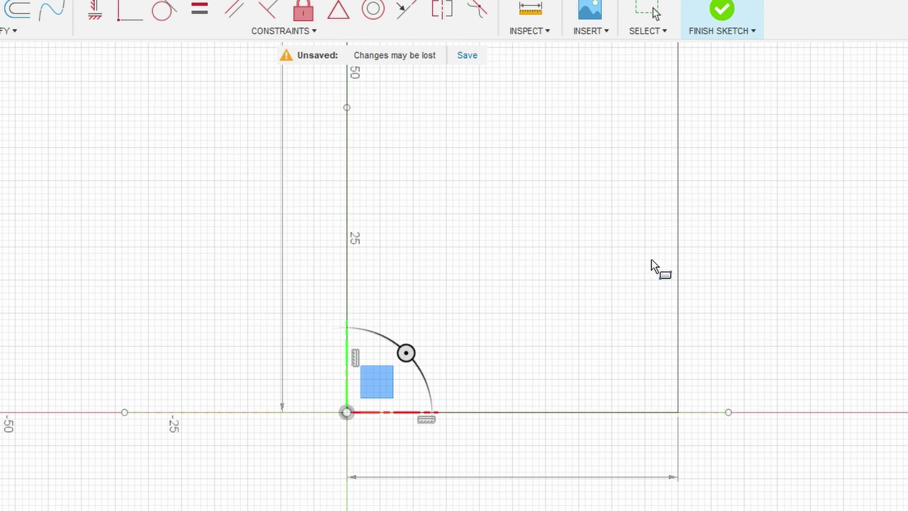
scroll(467, 504, "down", 2)
scroll(467, 504, "down", 1)
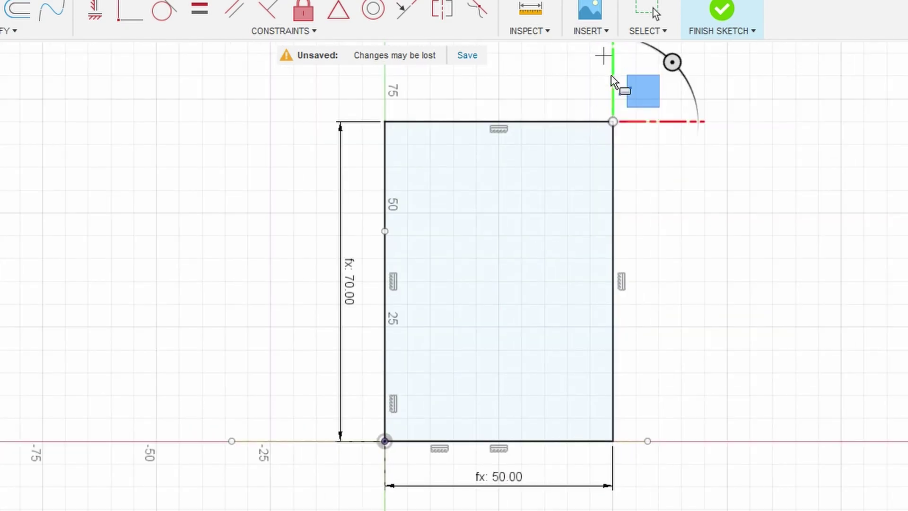
scroll(621, 71, "up", 2)
scroll(623, 86, "up", 2)
scroll(620, 93, "down", 1)
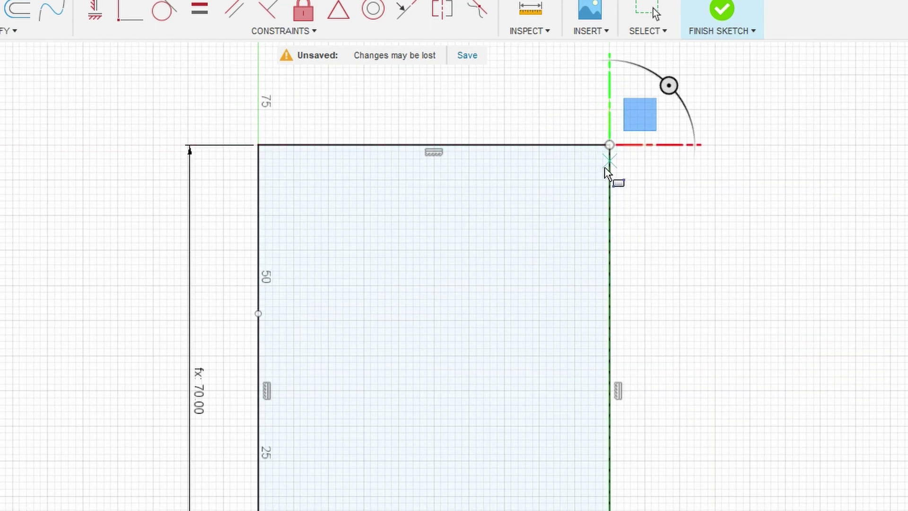
key("Escape")
key("Escape")
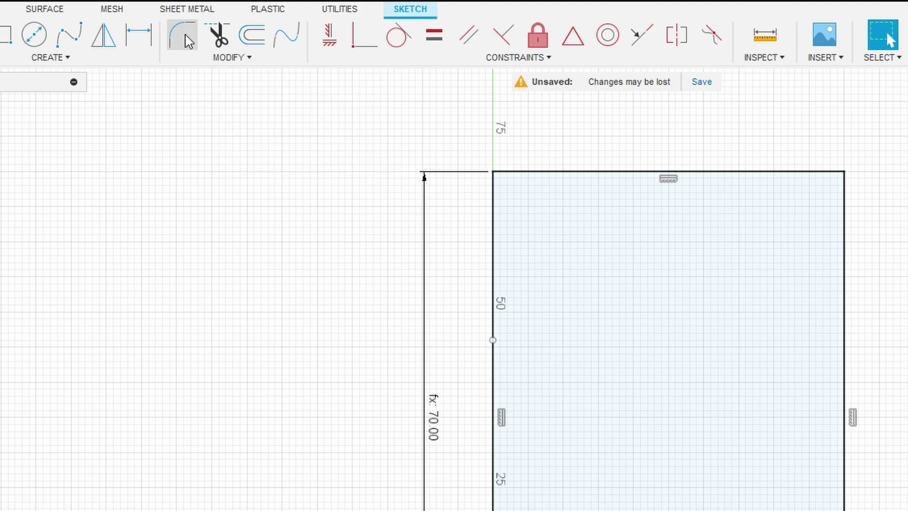
Fillet the top-left and top-right rectangle corners using the cornerRadius parameter (R5)
left_click(186, 36)
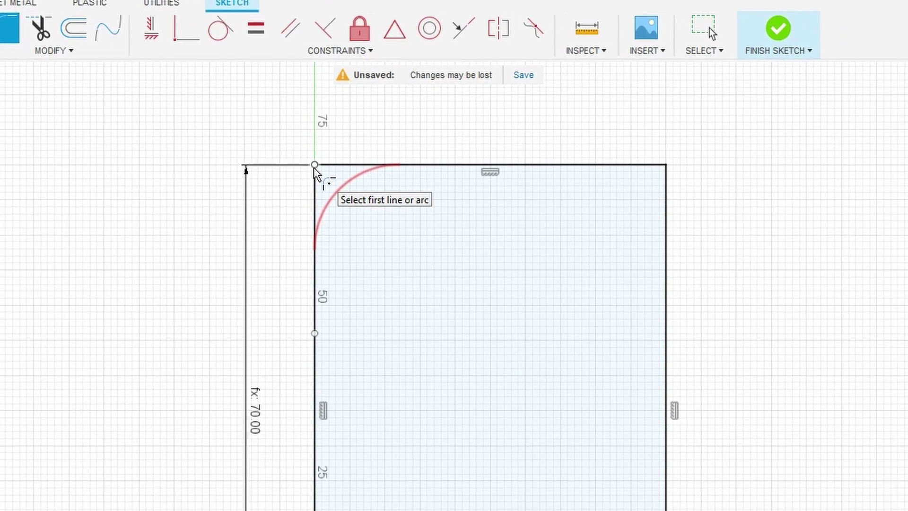
left_click(314, 165)
type("corn")
key("Return")
key("Return")
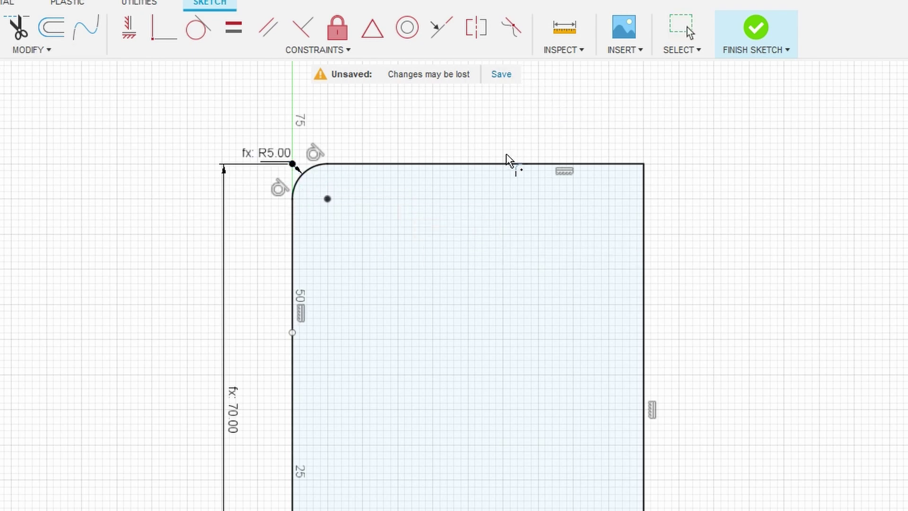
left_click(511, 165)
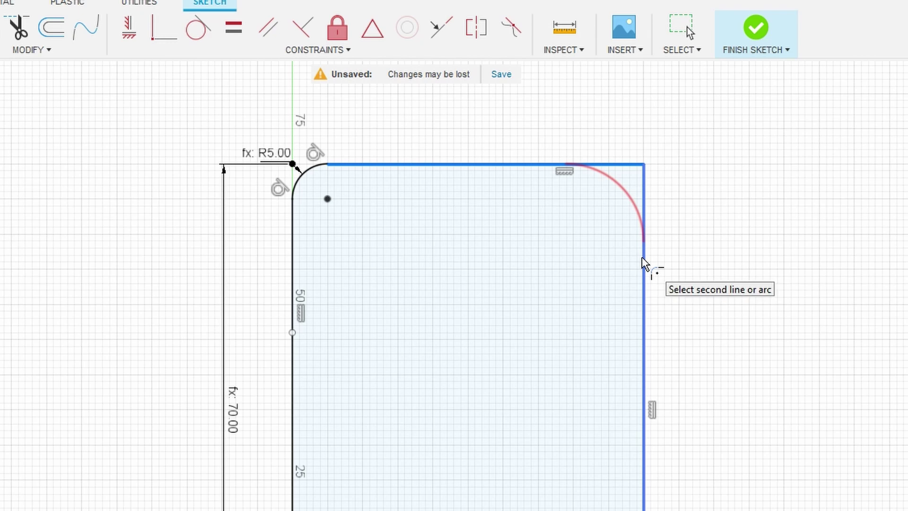
left_click(645, 327)
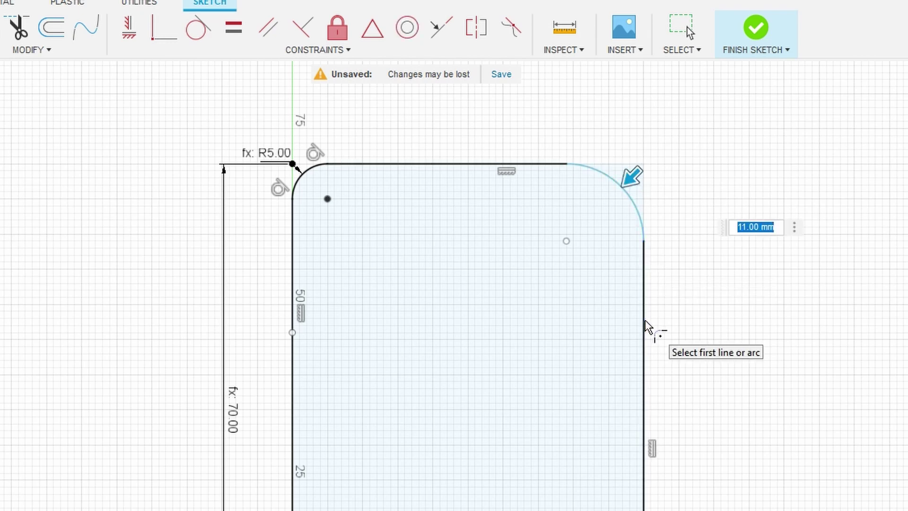
type("corner")
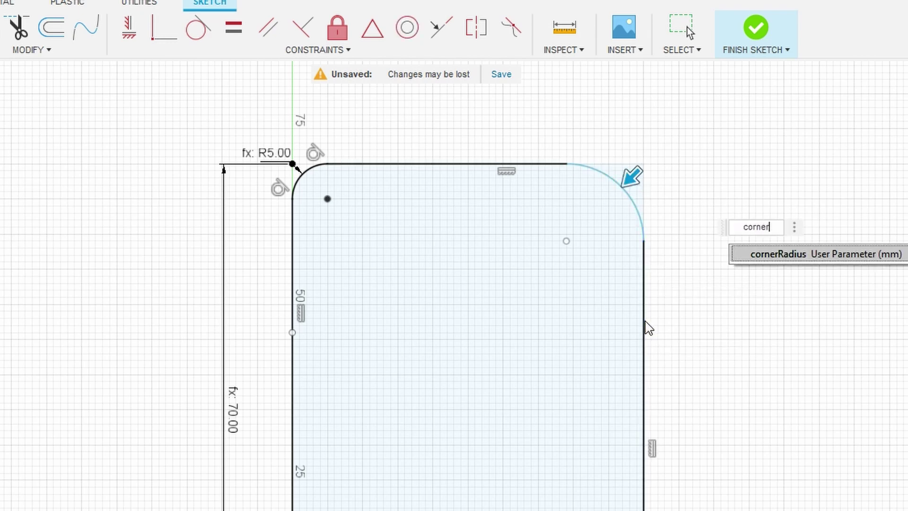
type("Radiu")
type("s")
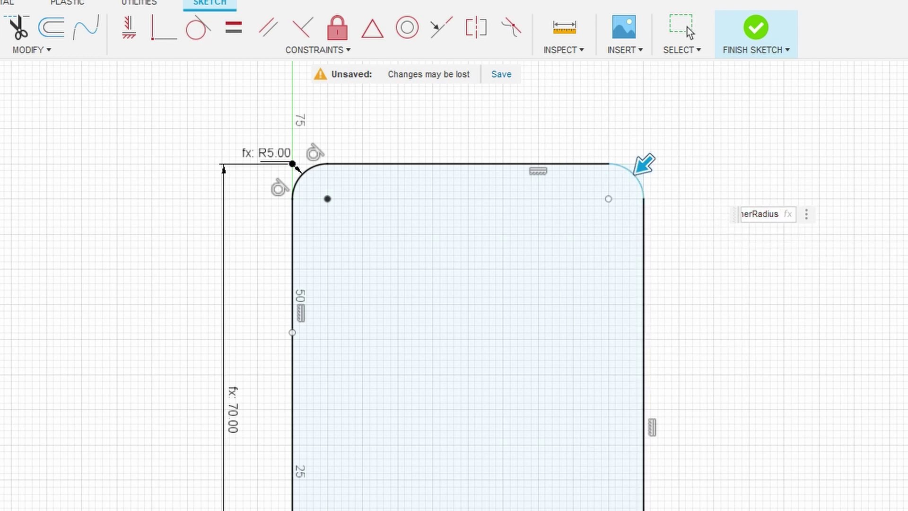
left_click(690, 32)
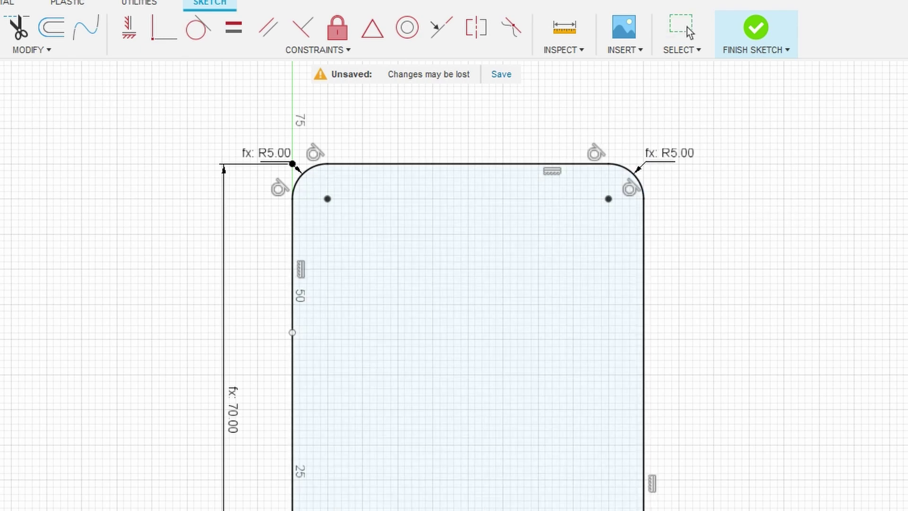
left_click(689, 32)
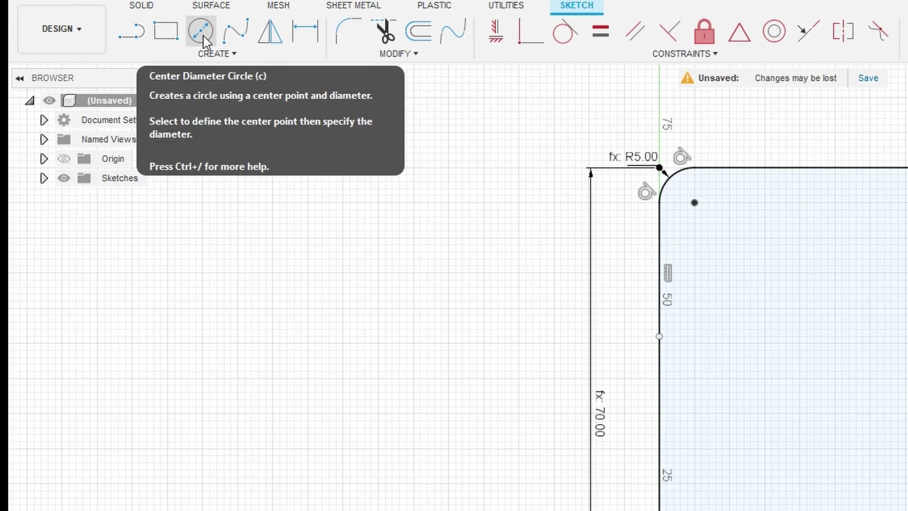
Draw a Ø3.20 holeDiameter circle centred on the top-left fillet centre
left_click(204, 42)
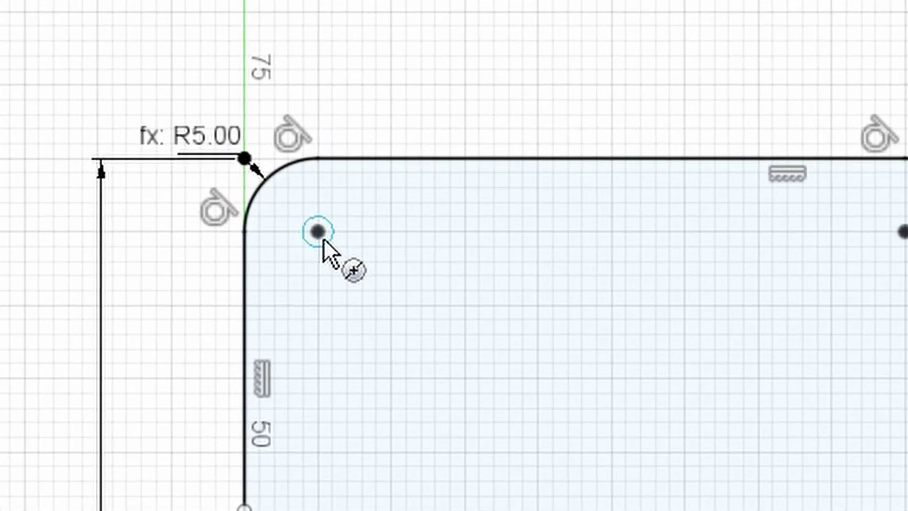
left_click(323, 239)
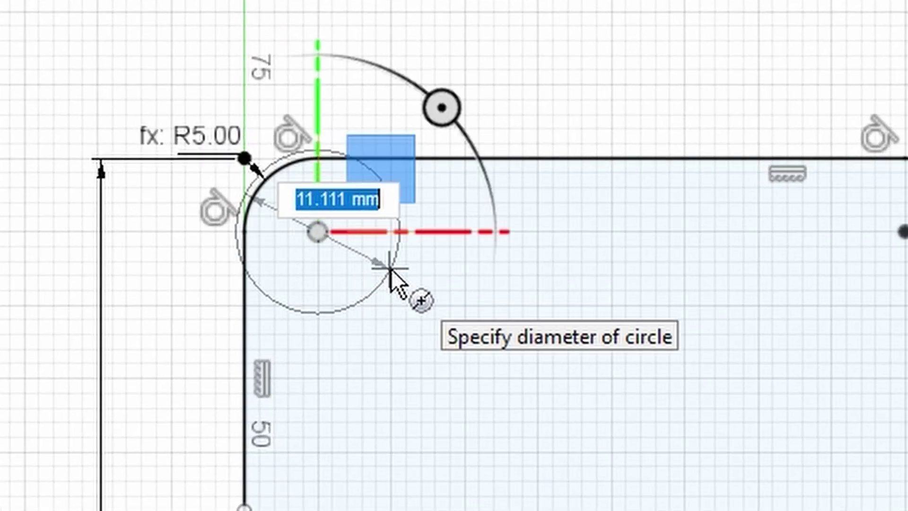
type("hole")
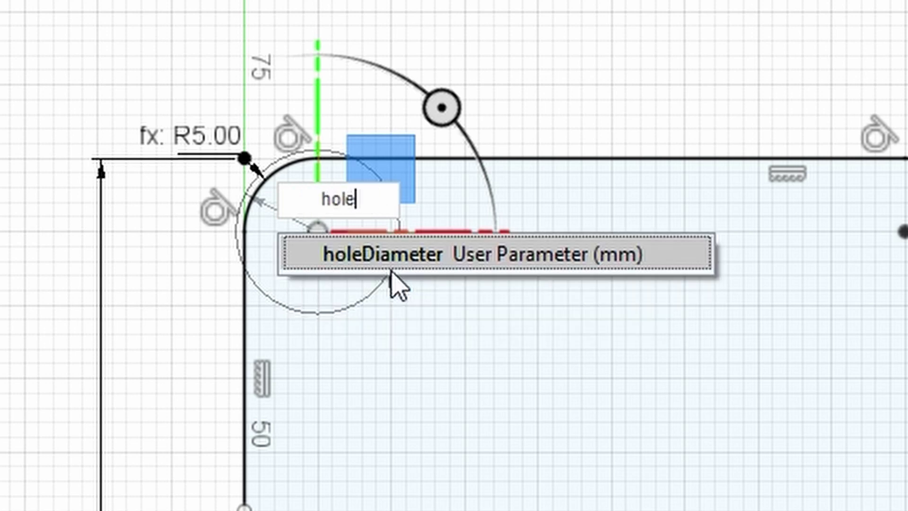
left_click(391, 268)
key("Return")
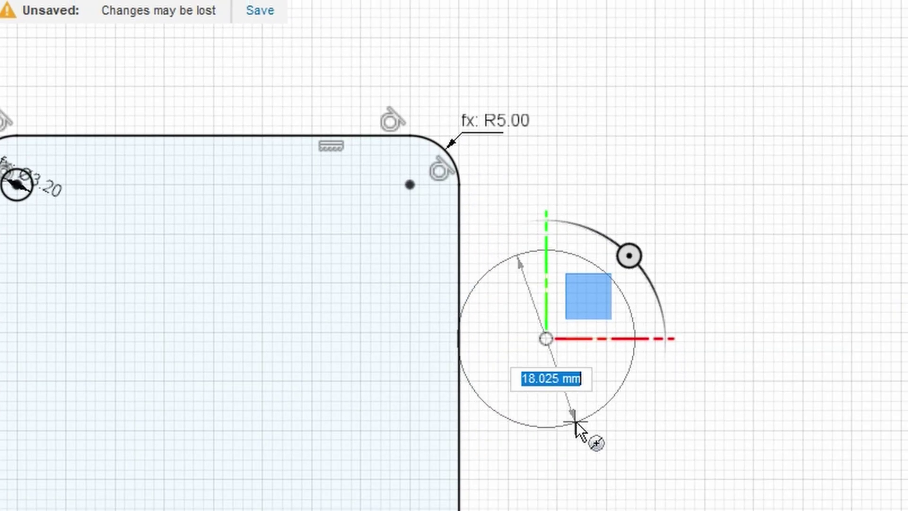
Place a second circle beside the board and dimension its diameter to holeDiameter (Ø3.20)
left_click(575, 421)
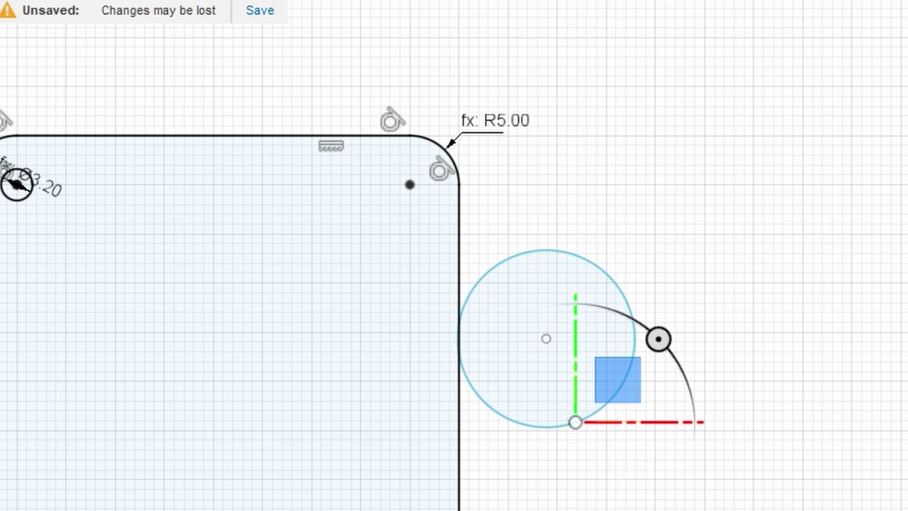
key("Escape")
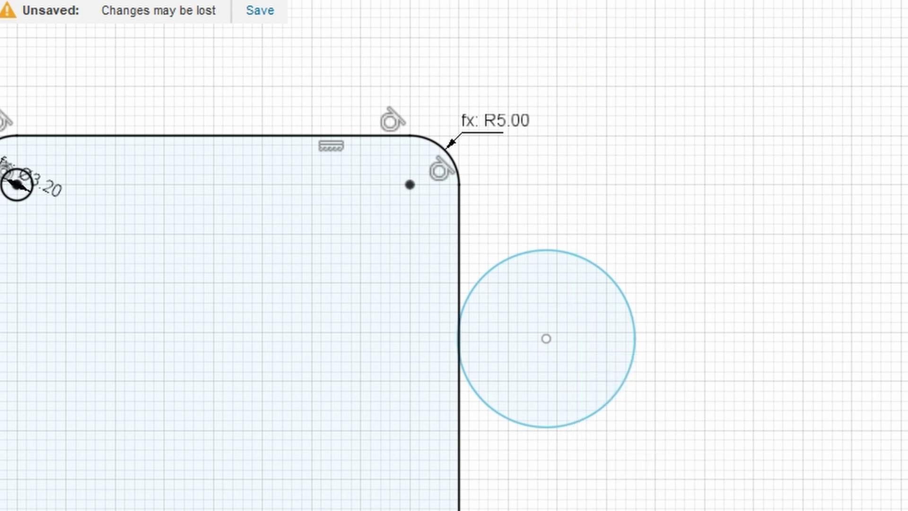
key("d")
left_click(628, 299)
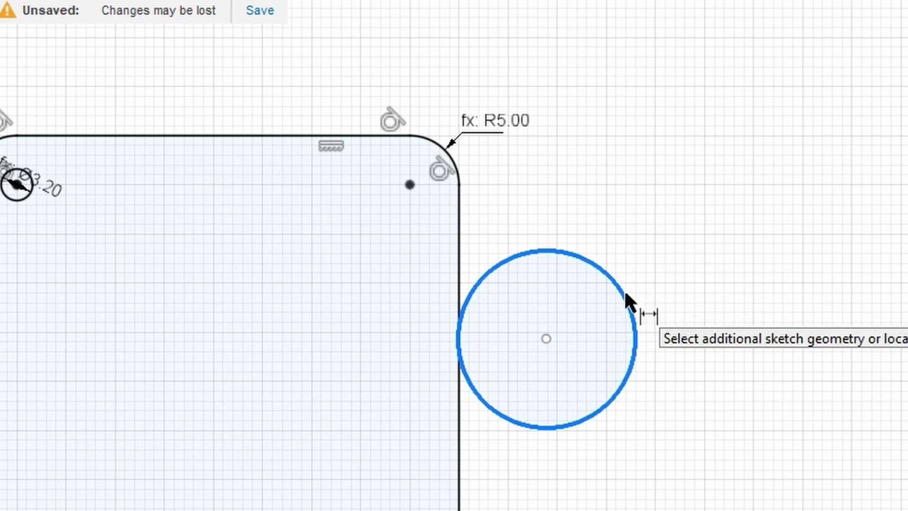
left_click(589, 348)
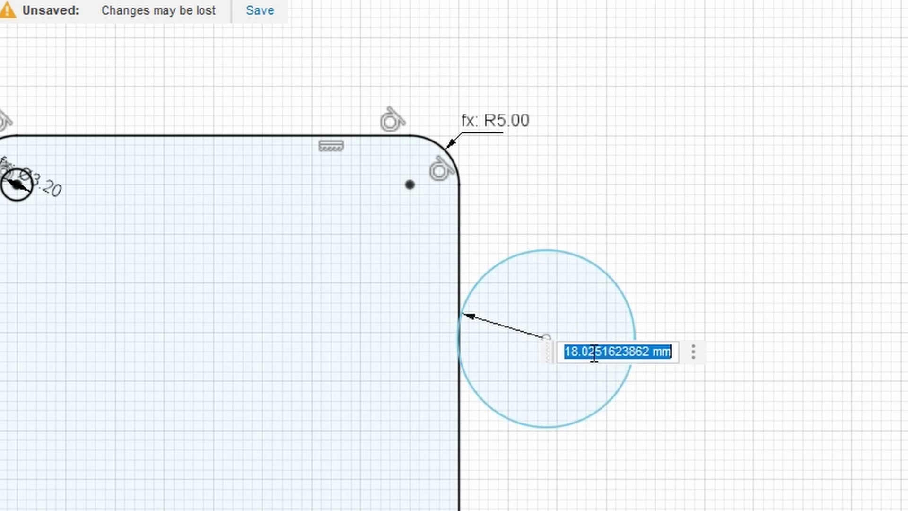
type("ho")
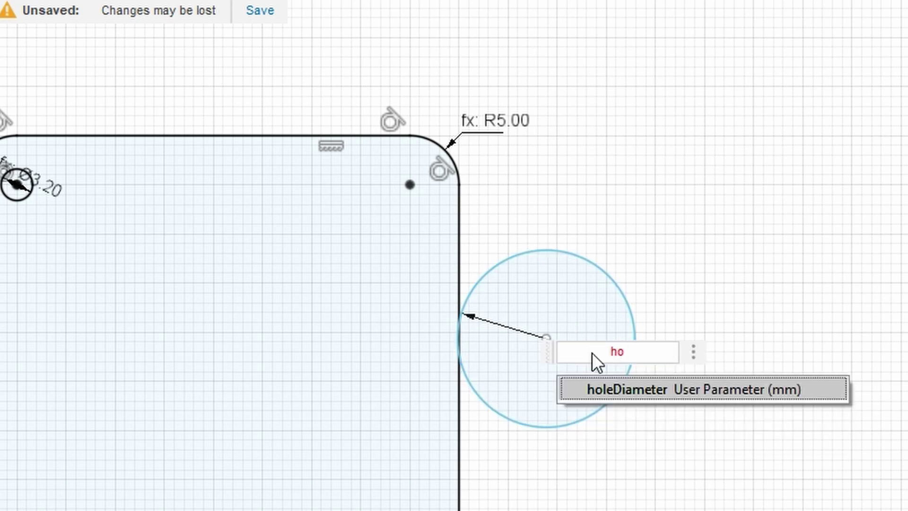
key("Tab")
key("Return")
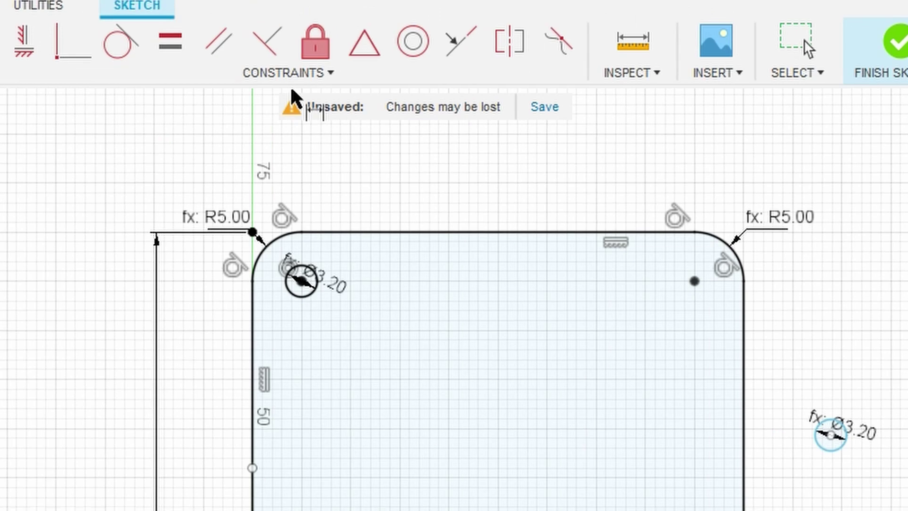
left_click(78, 2)
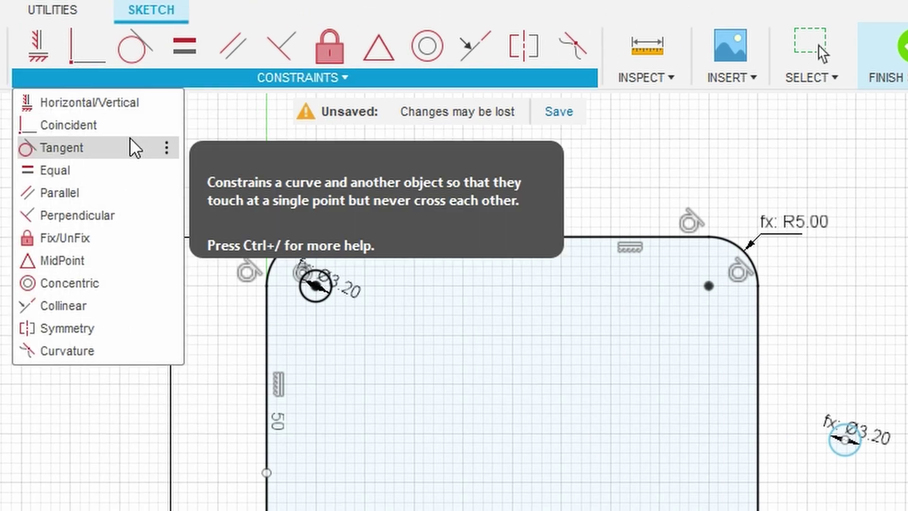
Make the loose Ø3.20 hole circle concentric with the top-right corner arc
left_click(90, 284)
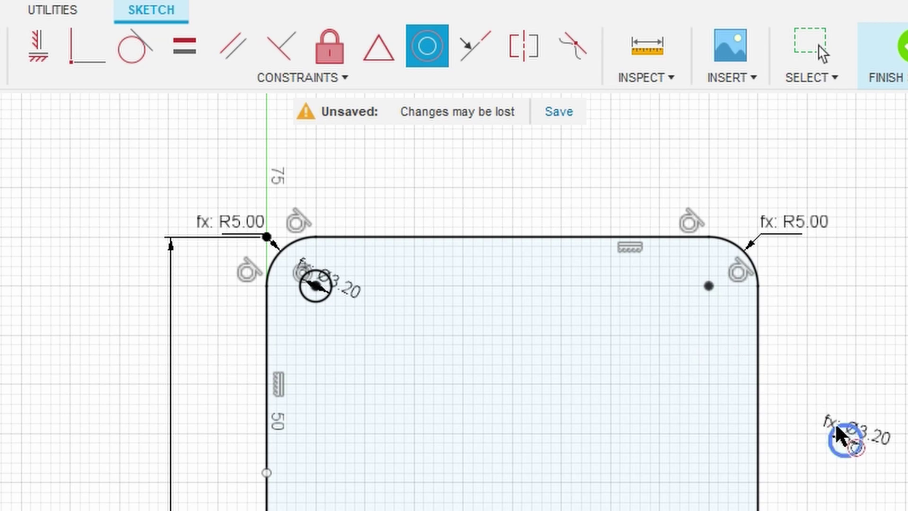
left_click(843, 453)
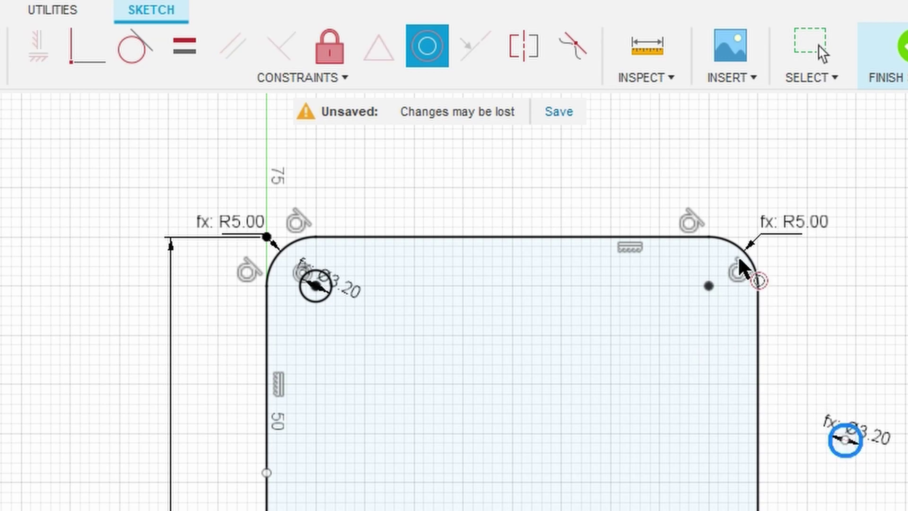
left_click(740, 261)
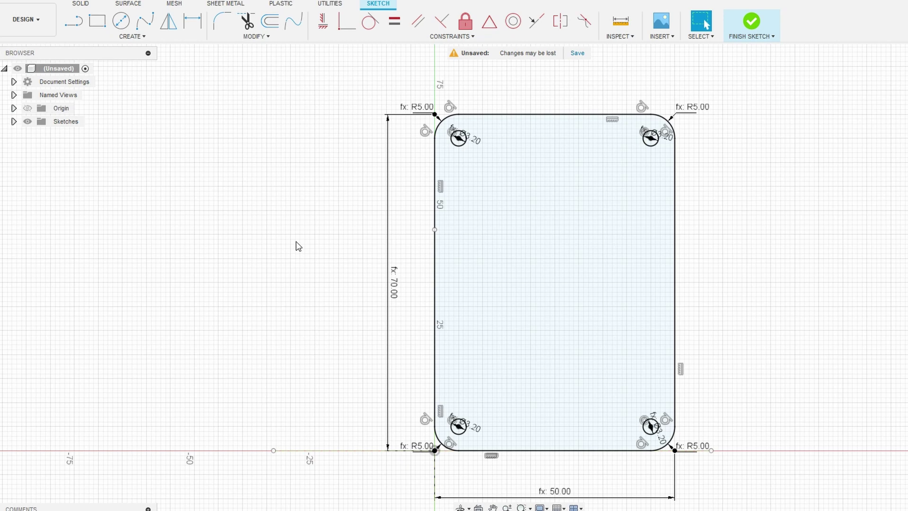
Export Sketch1 from the browser as the DXF file PCB.dxf
left_click(14, 121)
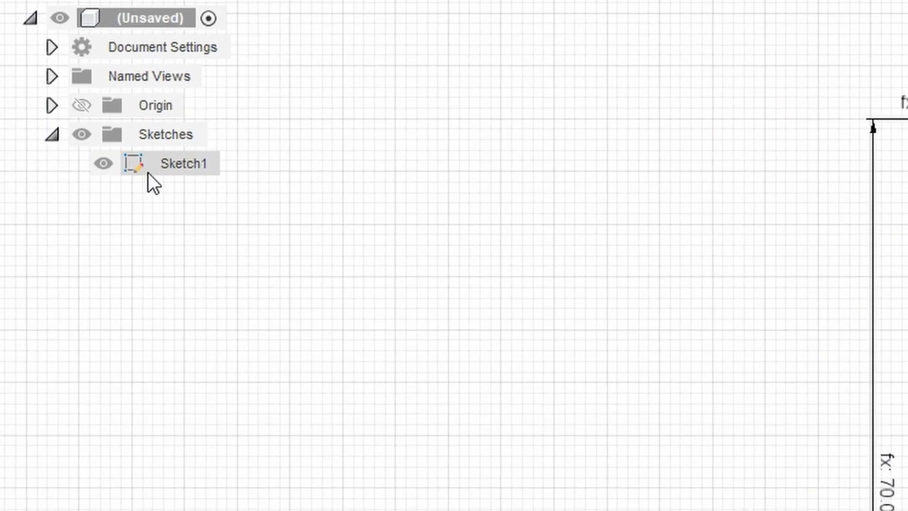
right_click(198, 185)
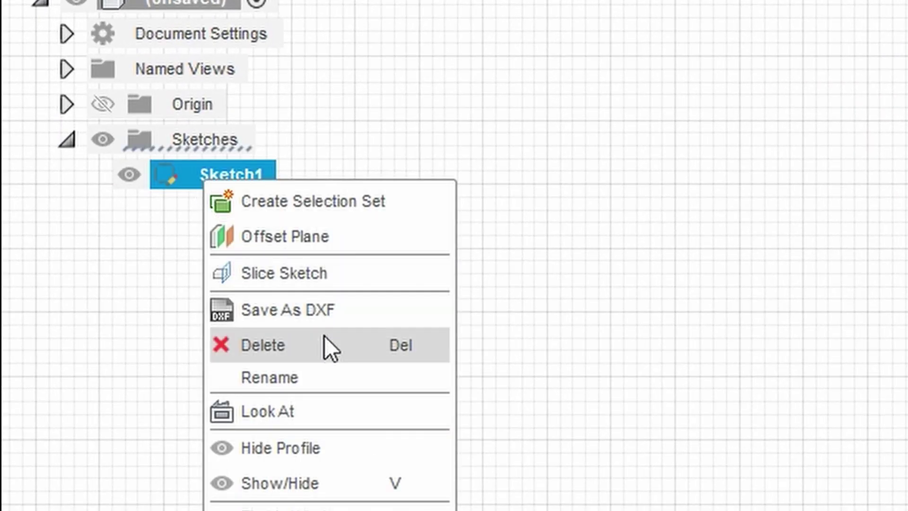
left_click(291, 308)
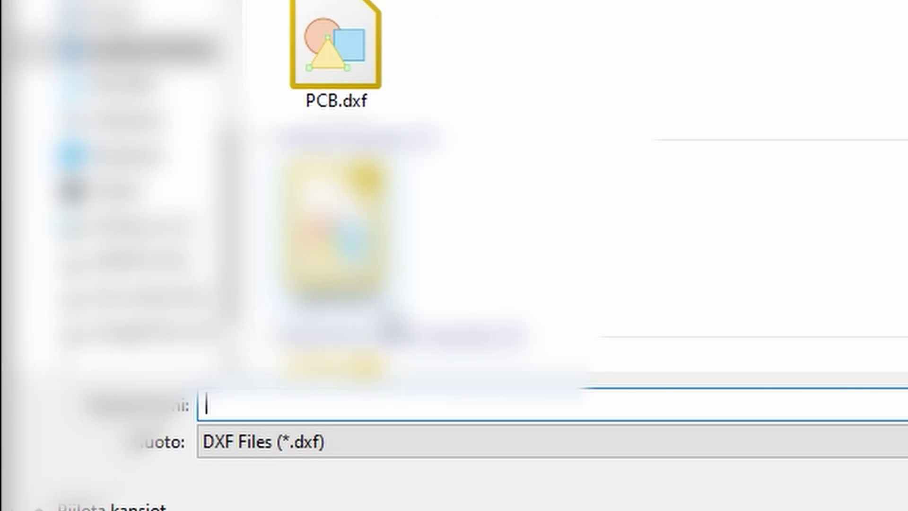
left_click(365, 12)
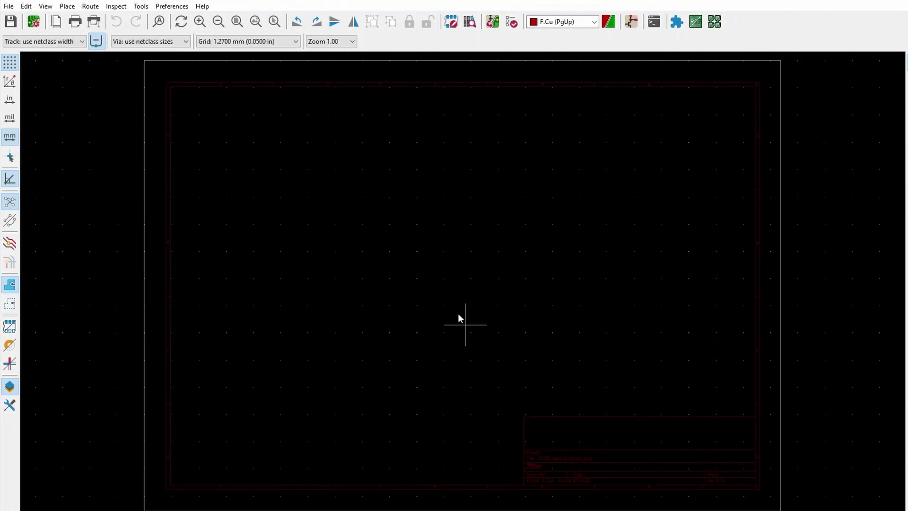
Import PCB.dxf as graphics on the Edge.Cuts layer with grouping turned off
left_click(9, 6)
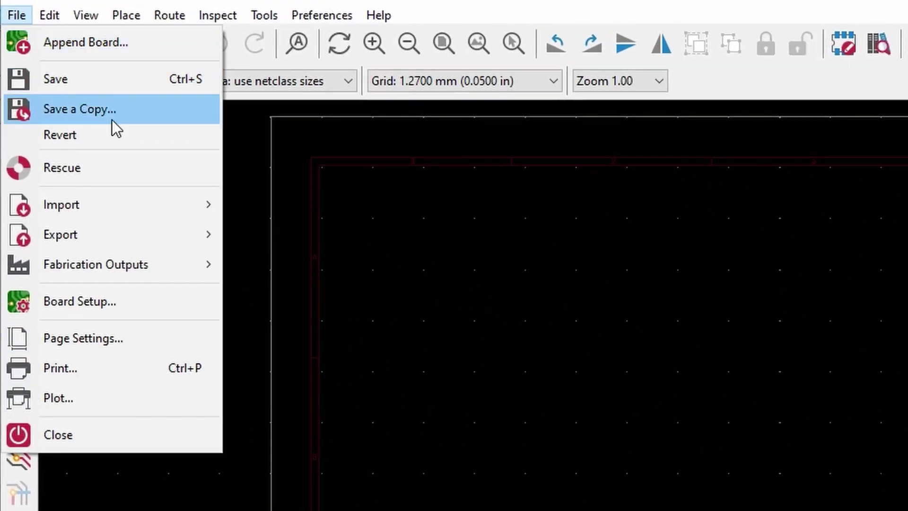
mouse_move(61, 204)
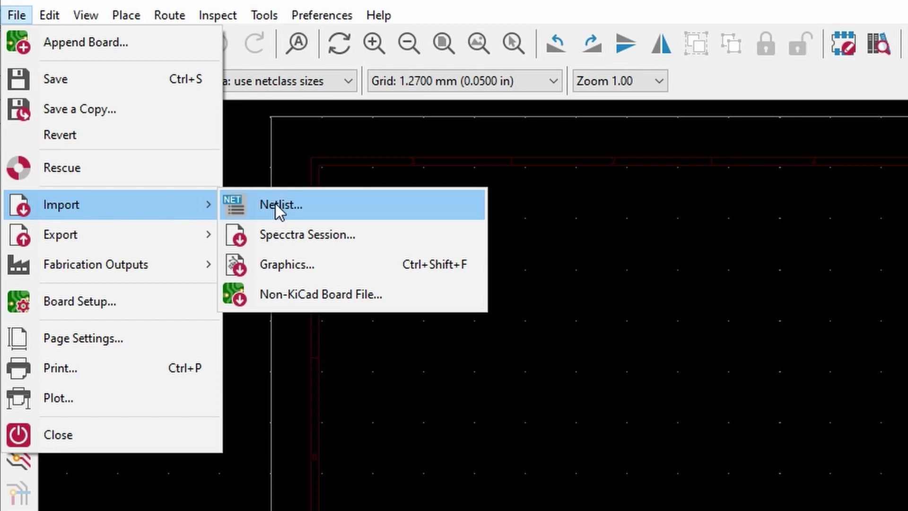
left_click(326, 265)
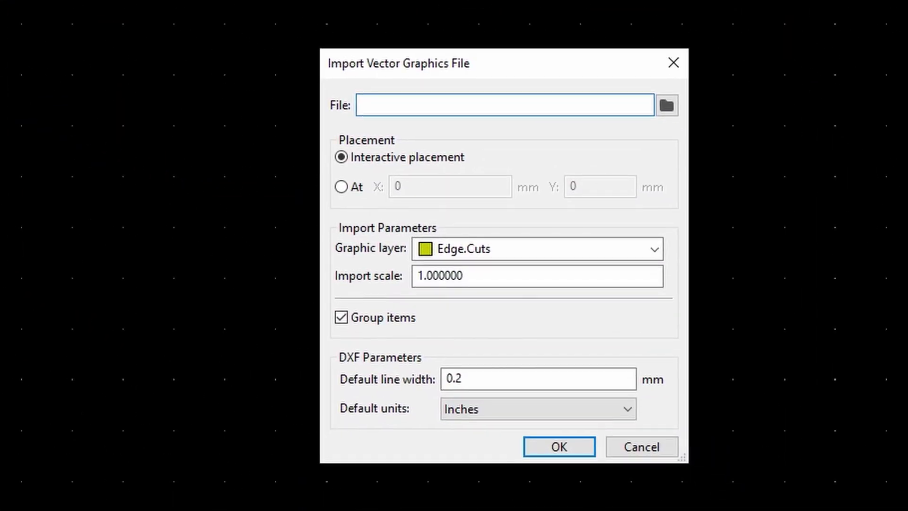
left_click(676, 112)
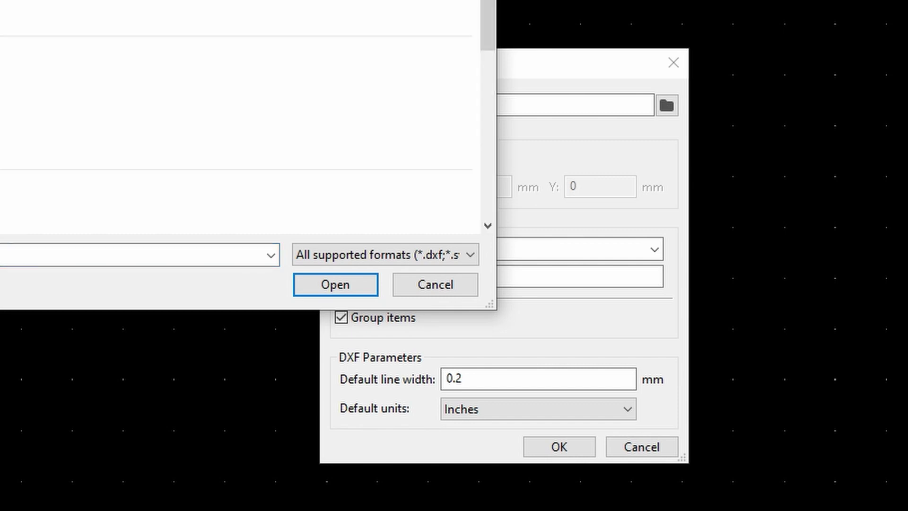
key("Return")
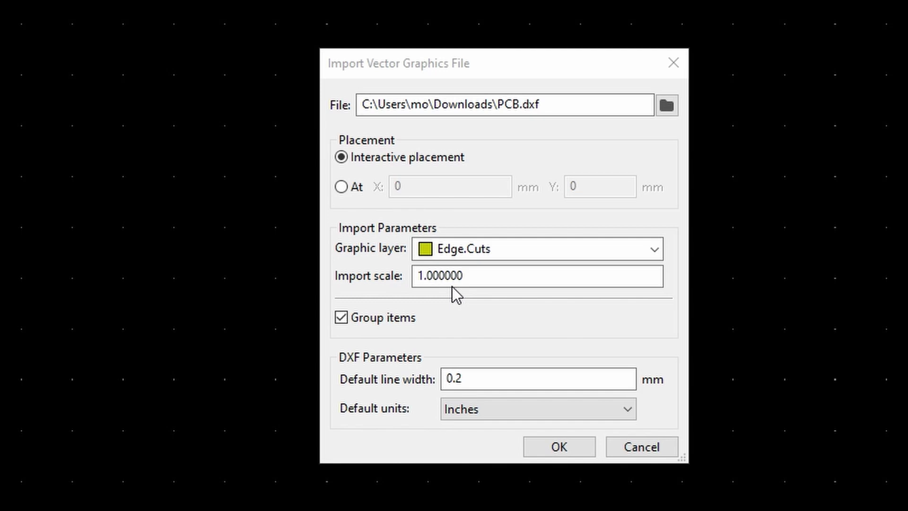
left_click(341, 317)
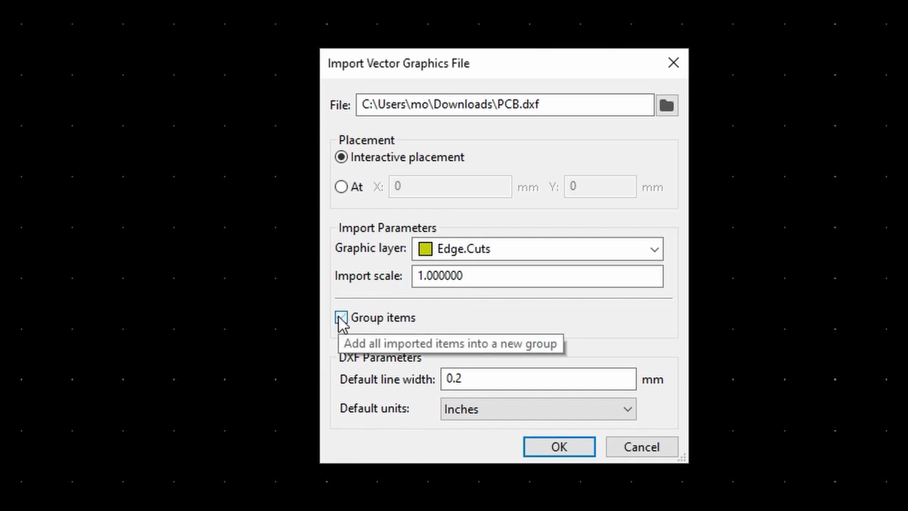
left_click(567, 448)
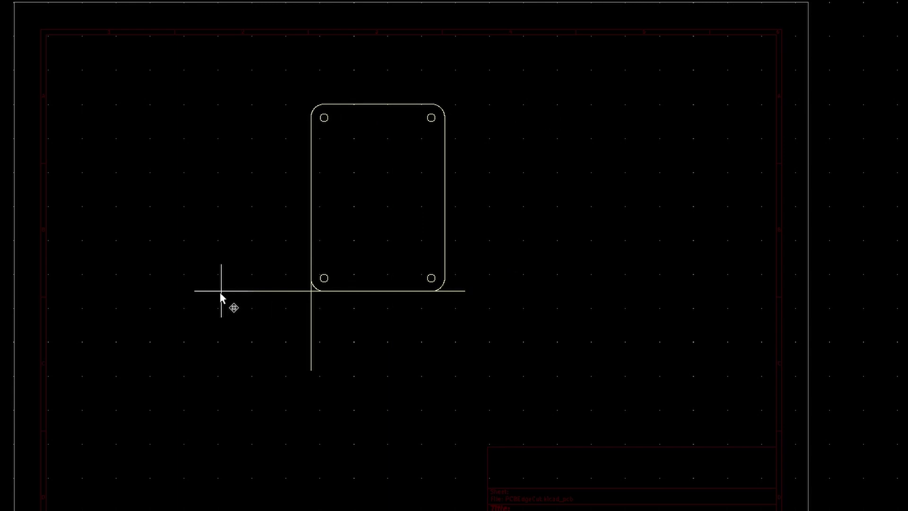
Place the imported outline and delete the stray vertical and horizontal lines beneath it
scroll(274, 243, "up", 1)
scroll(277, 247, "up", 1)
scroll(330, 312, "down", 1)
left_click(348, 360)
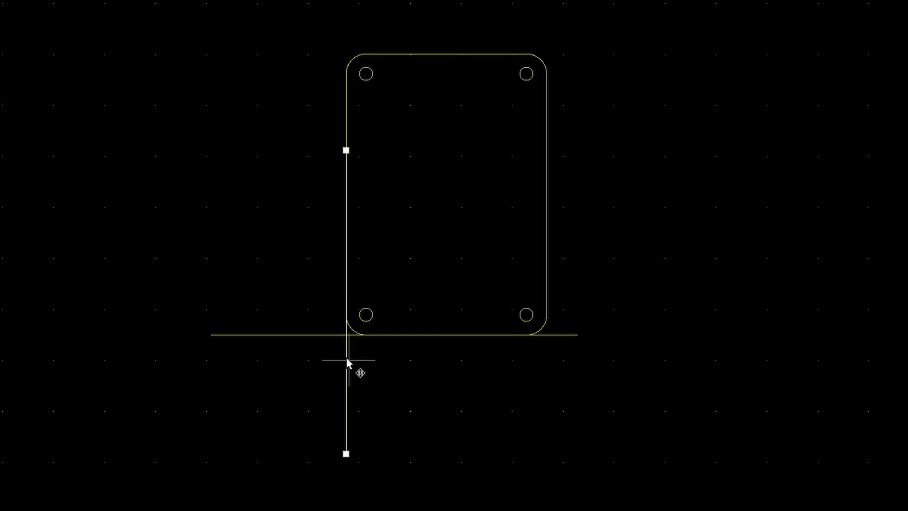
key("Delete")
left_click(313, 335)
key("Delete")
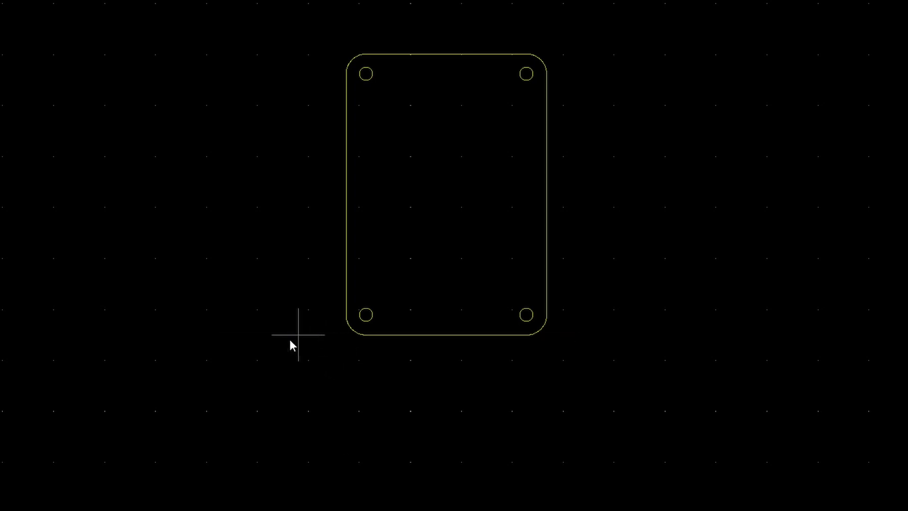
Box-select the whole board outline, then clear the selection
scroll(192, 393, "down", 2)
scroll(351, 241, "up", 2)
scroll(351, 245, "up", 2)
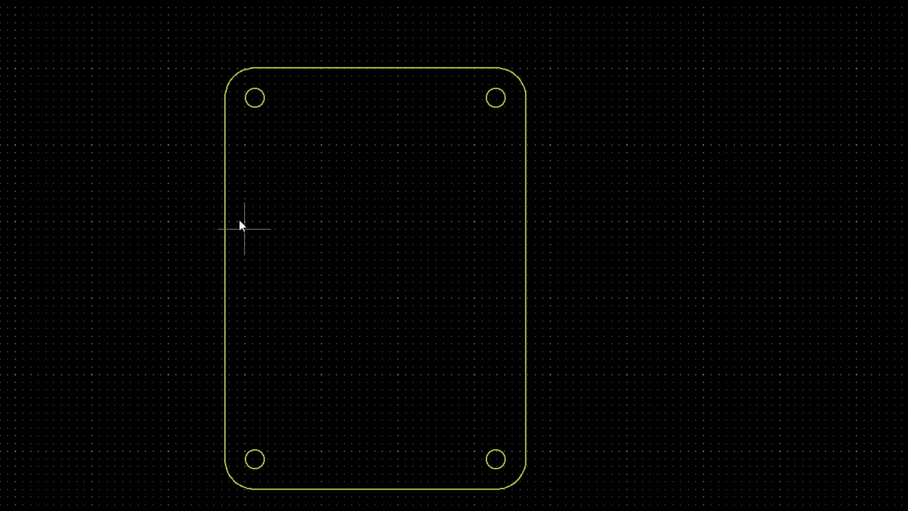
left_click_drag(192, 34, 597, 509)
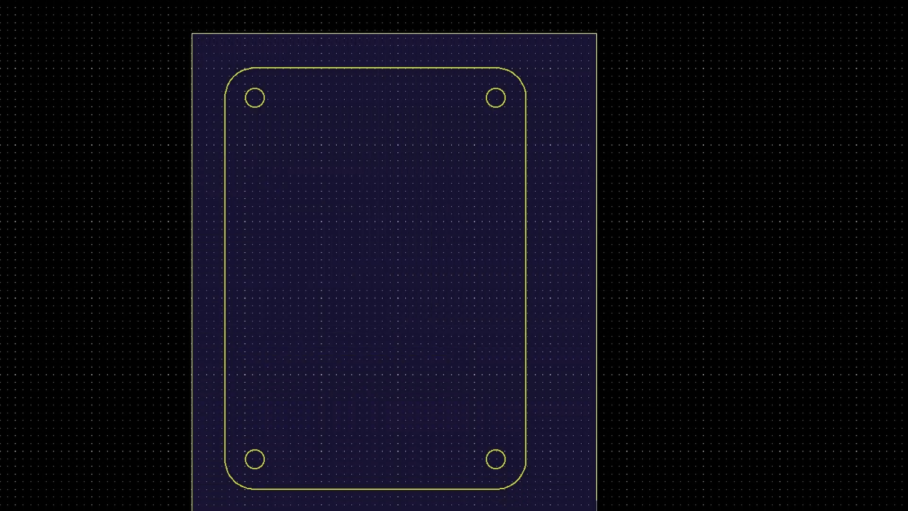
key("Escape")
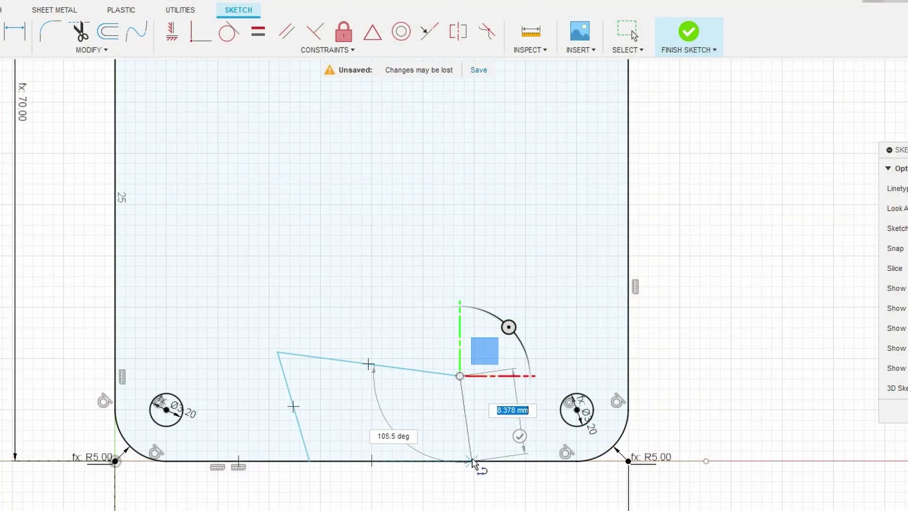
Finish the cutout's last side on the bottom edge and stop drawing lines
left_click(474, 461)
scroll(318, 480, "up", 1)
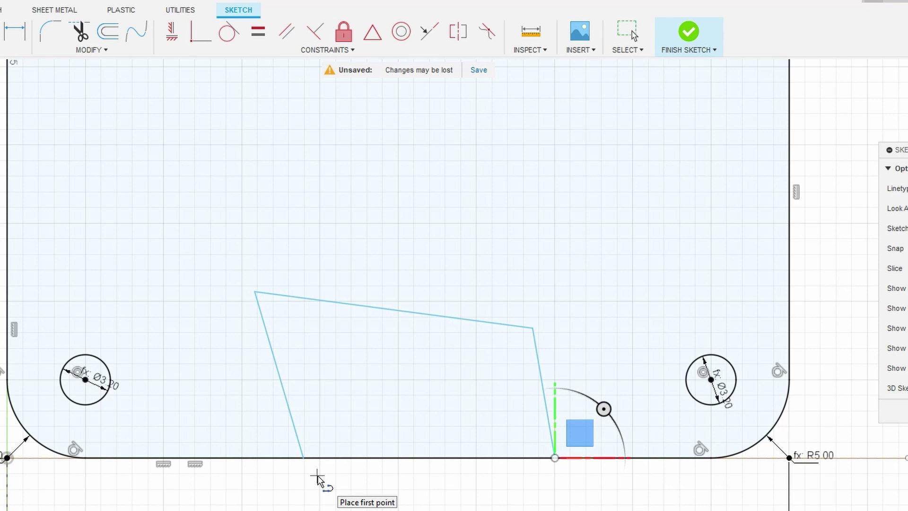
key("Escape")
left_click(305, 461)
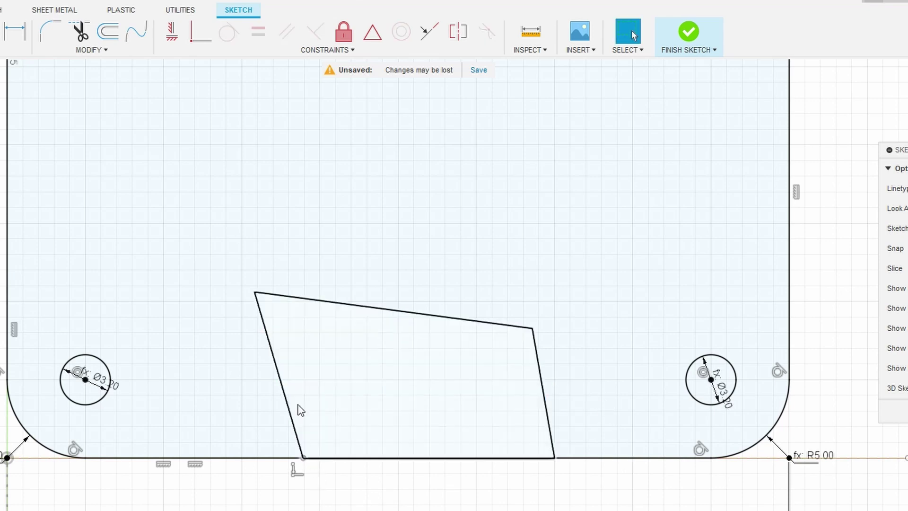
key("Escape")
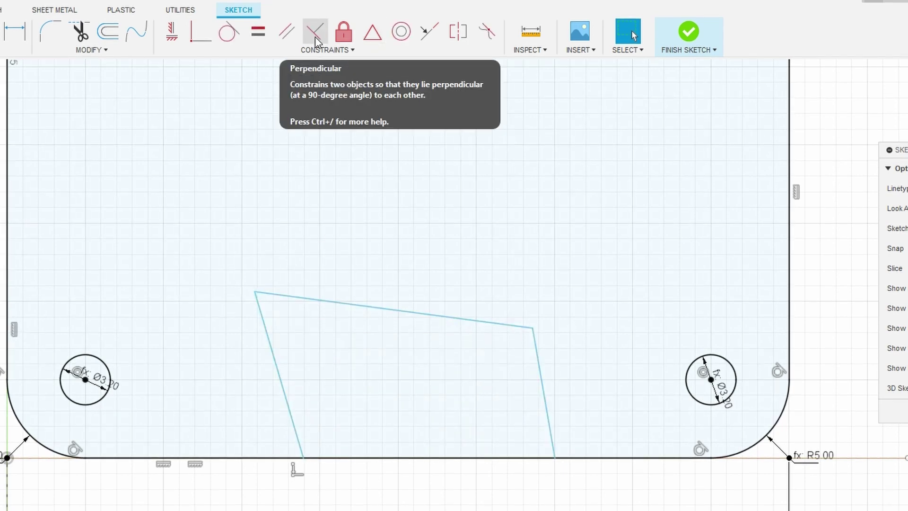
Make the cutout's left side perpendicular and its right and top sides parallel to the board edges
left_click(315, 41)
left_click(273, 350)
left_click(275, 455)
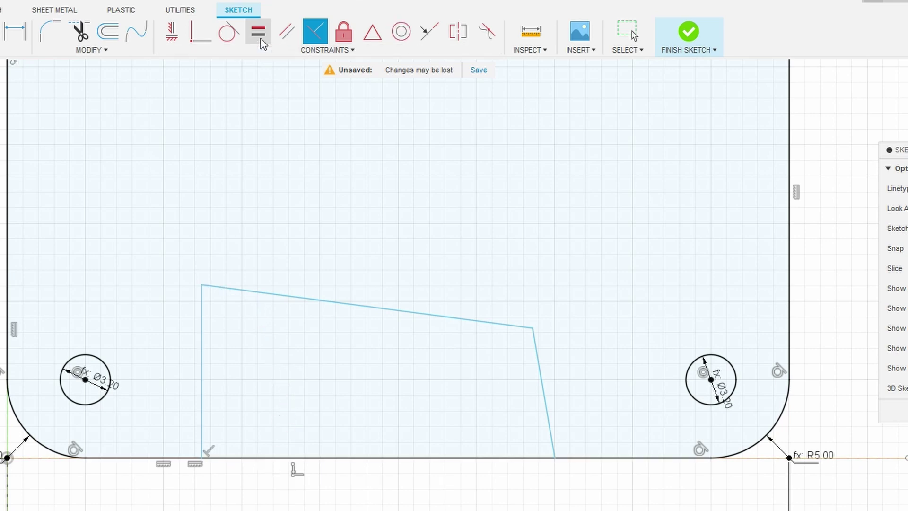
left_click(287, 40)
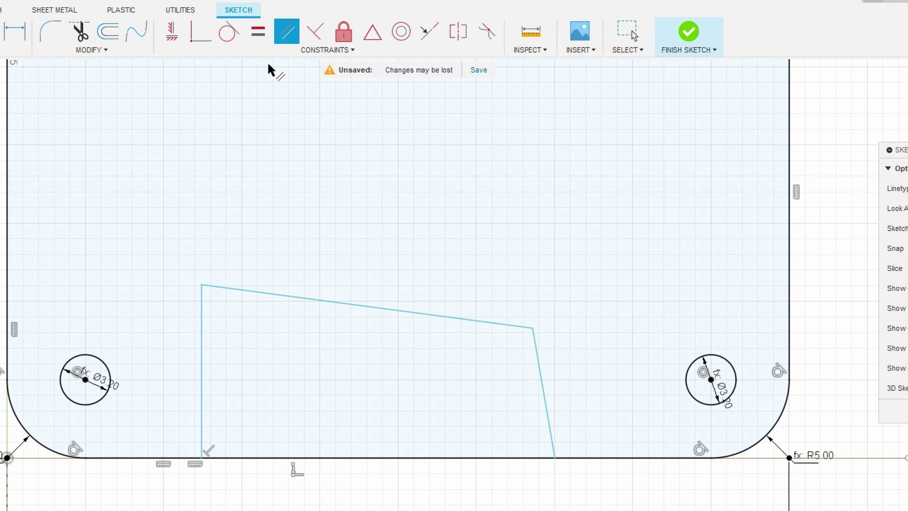
left_click(13, 251)
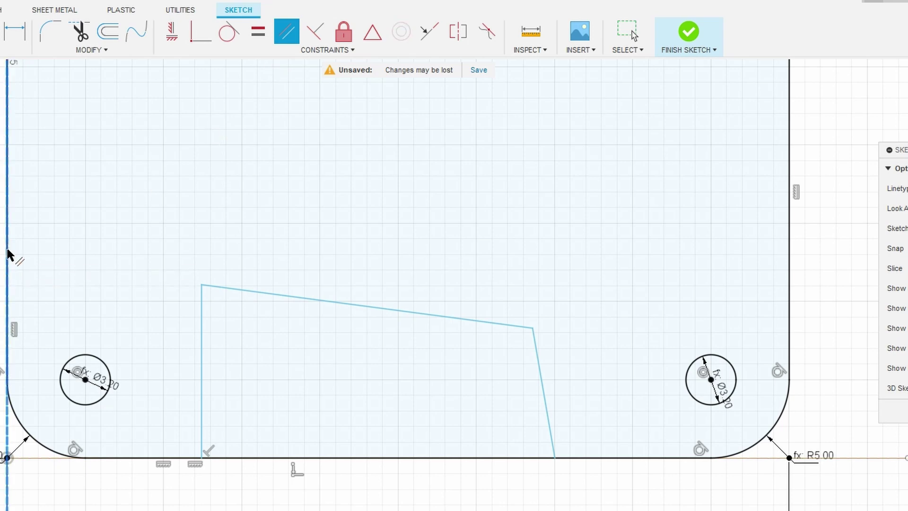
left_click(543, 385)
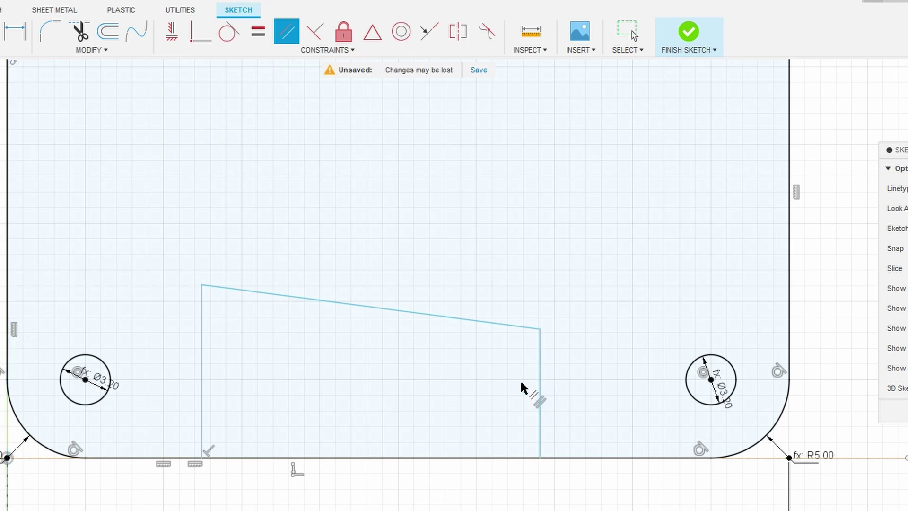
left_click(417, 458)
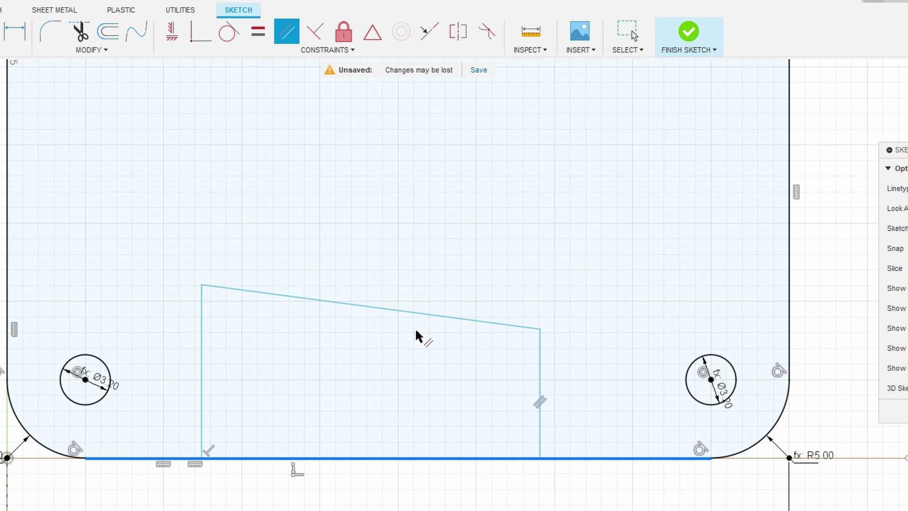
left_click(423, 313)
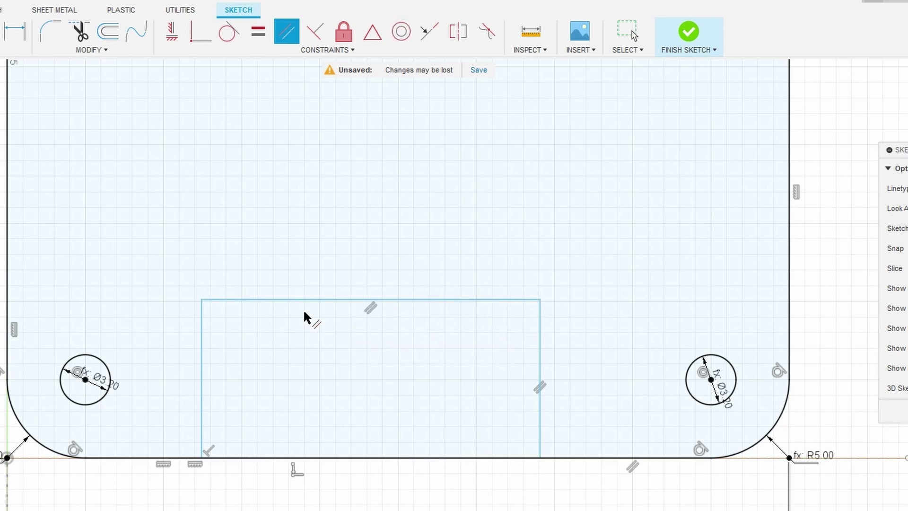
Dimension the cutout's left side 20 mm from the board's left edge
key("d")
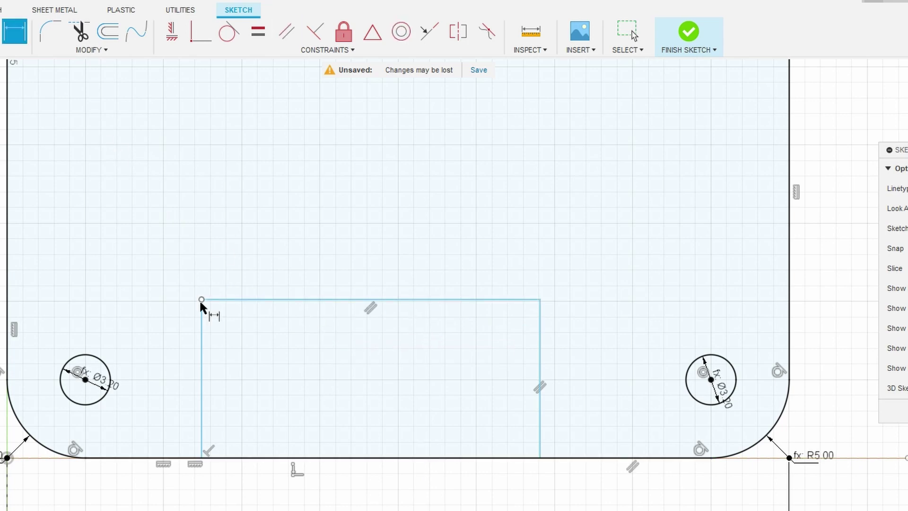
left_click(202, 323)
left_click(8, 295)
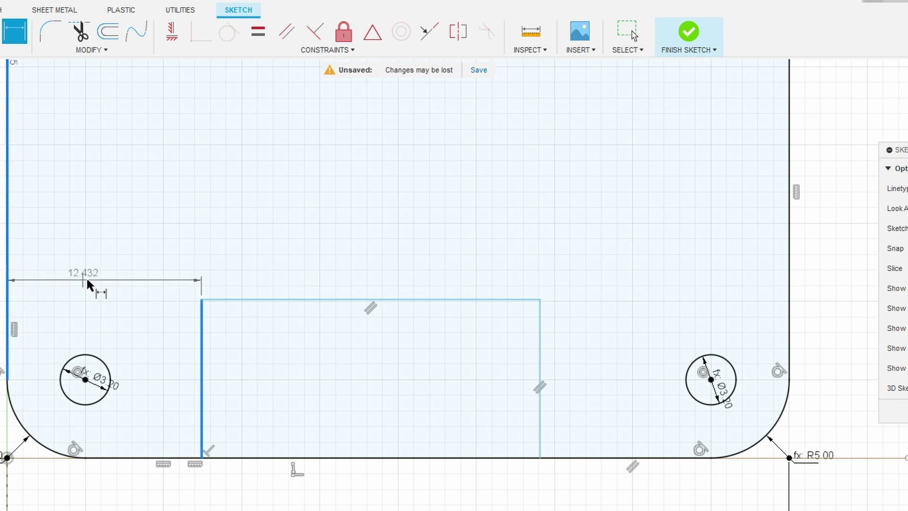
left_click(92, 285)
type("20")
key("Return")
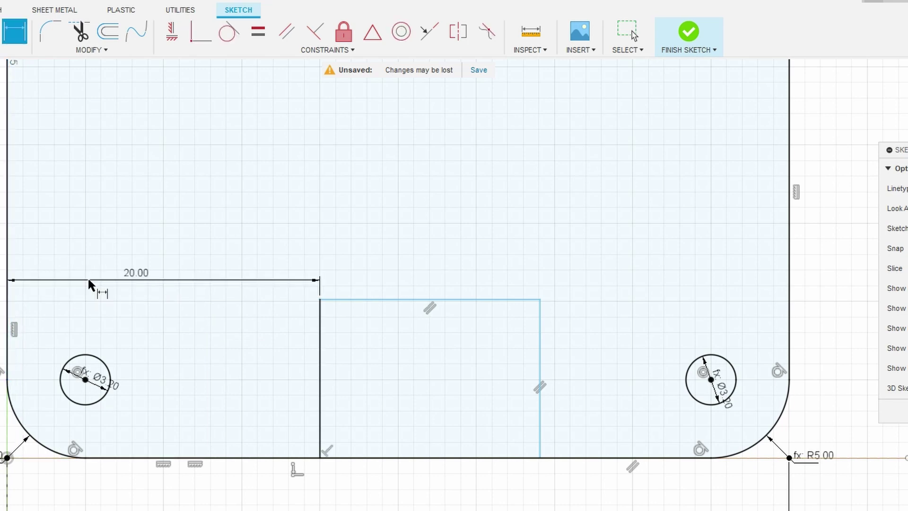
Dimension the cutout 8 mm tall and 16 mm wide
left_click(320, 385)
left_click(273, 393)
type("8")
key("Return")
left_click(492, 333)
left_click(477, 296)
type("16")
key("Return")
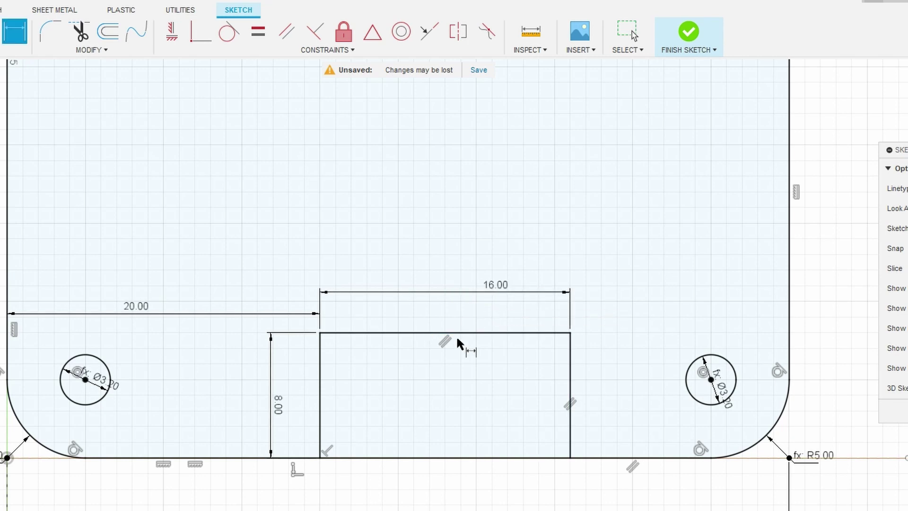
scroll(411, 418, "down", 1)
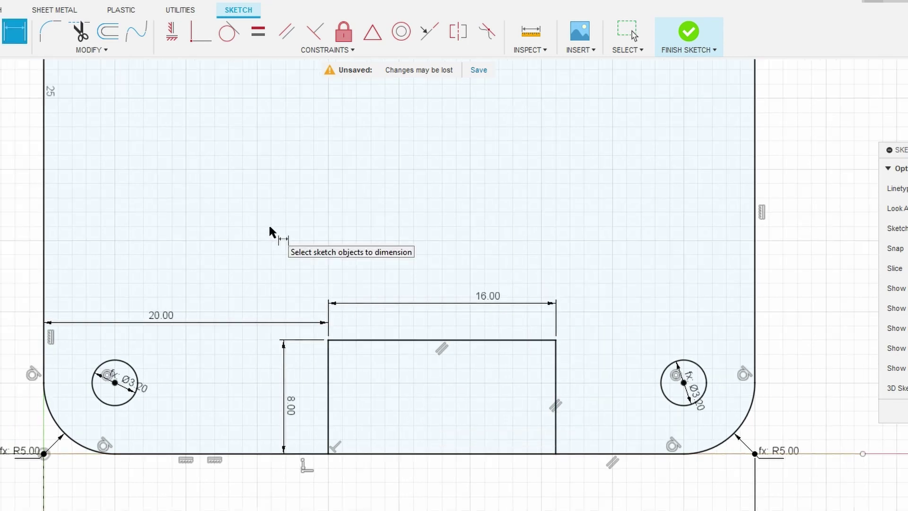
Trim away the bottom-edge segment between the cutout's two sides
left_click(80, 33)
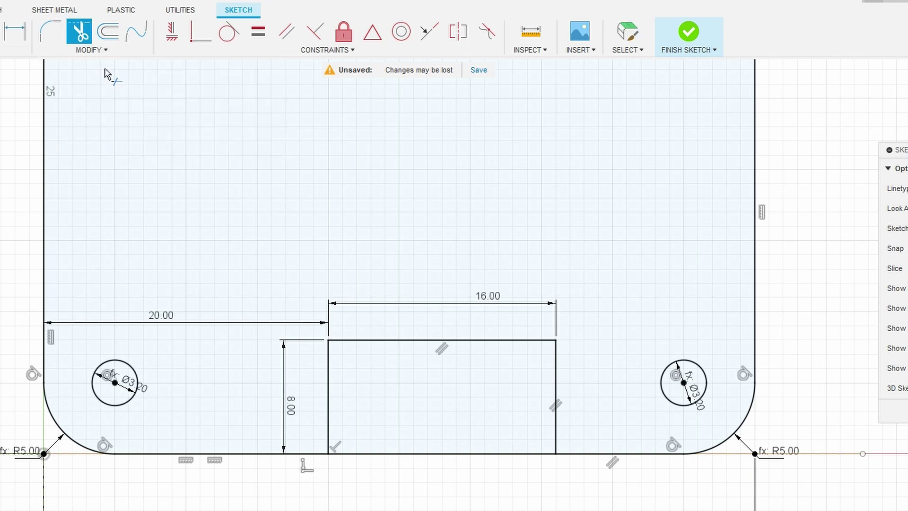
left_click(422, 454)
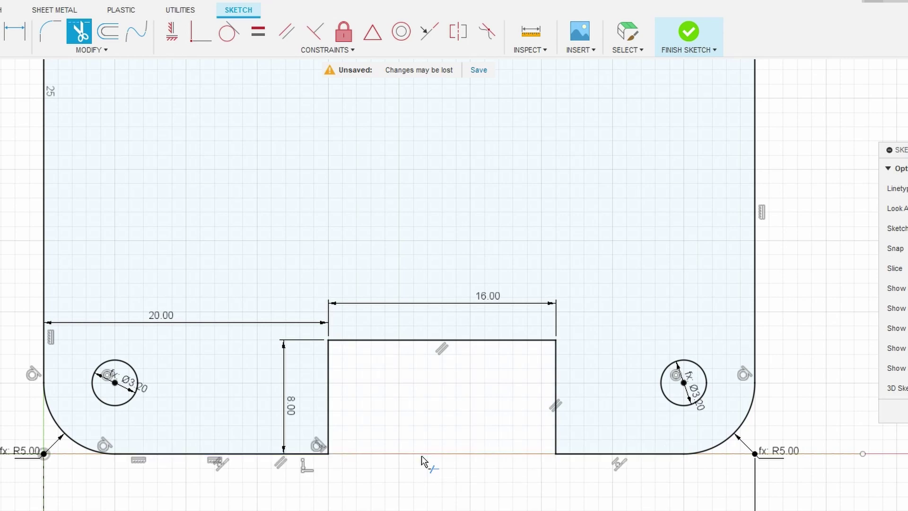
scroll(422, 459, "down", 2)
scroll(422, 460, "down", 1)
scroll(422, 460, "down", 2)
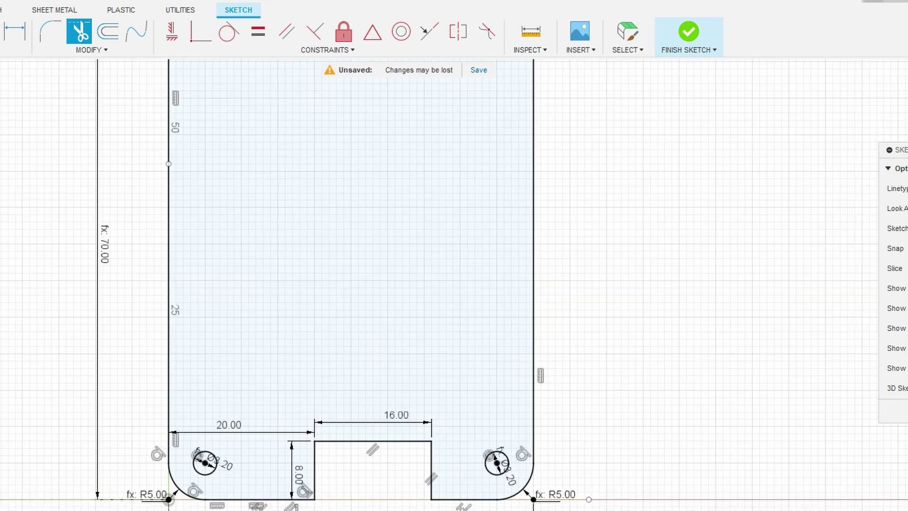
scroll(423, 460, "down", 1)
scroll(313, 468, "down", 1)
scroll(318, 409, "up", 1)
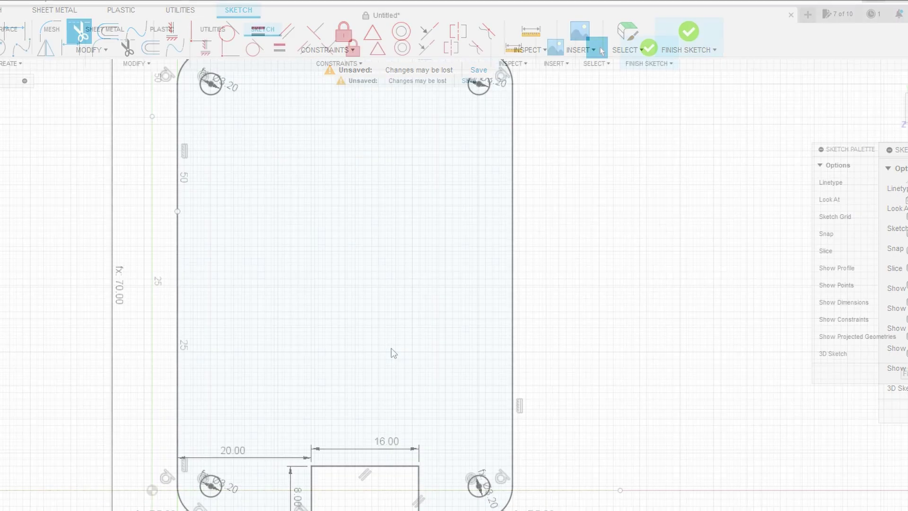
Undo the last change, then draw the new outline's left edge and rounded top-left corner
key("ctrl+z")
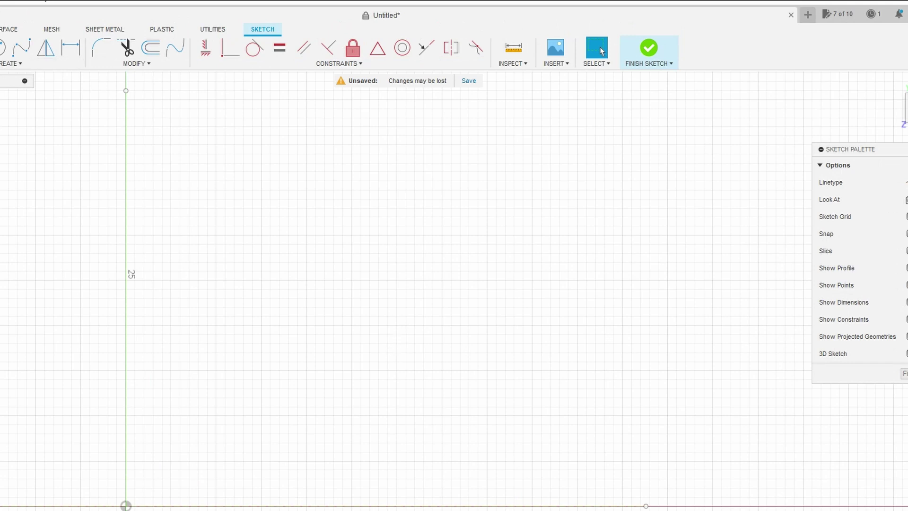
left_click(126, 506)
left_click(189, 506)
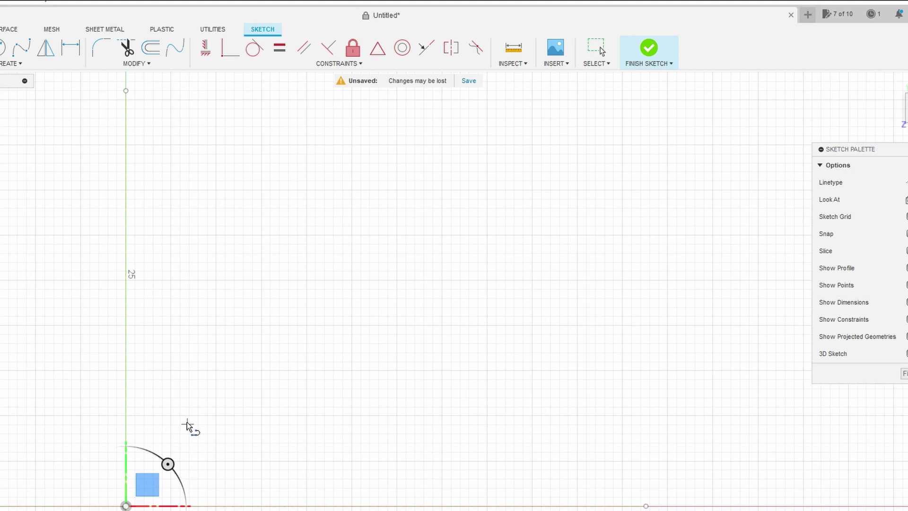
left_click(184, 418)
left_click(229, 219)
left_click_drag(229, 219, 329, 188)
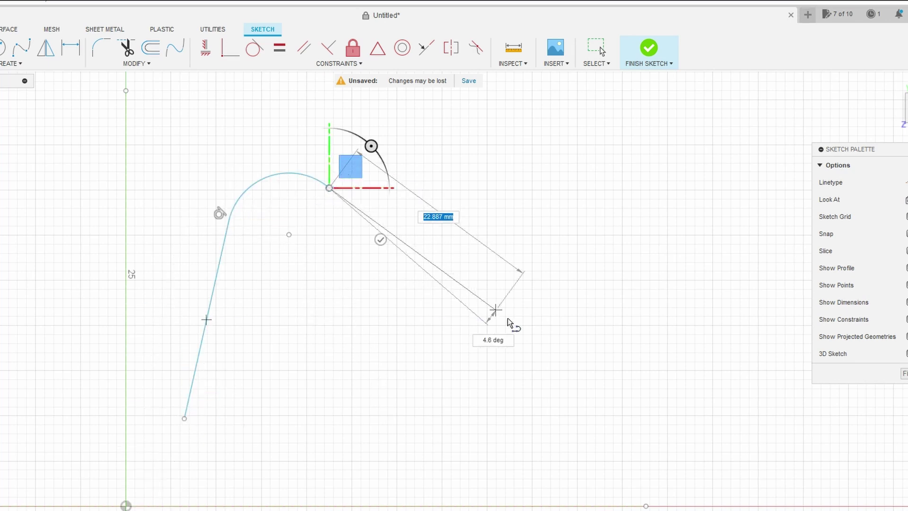
Draw the top, right and bottom edges with rounded corners, closing the outline
left_click(575, 229)
left_click_drag(574, 229, 636, 302)
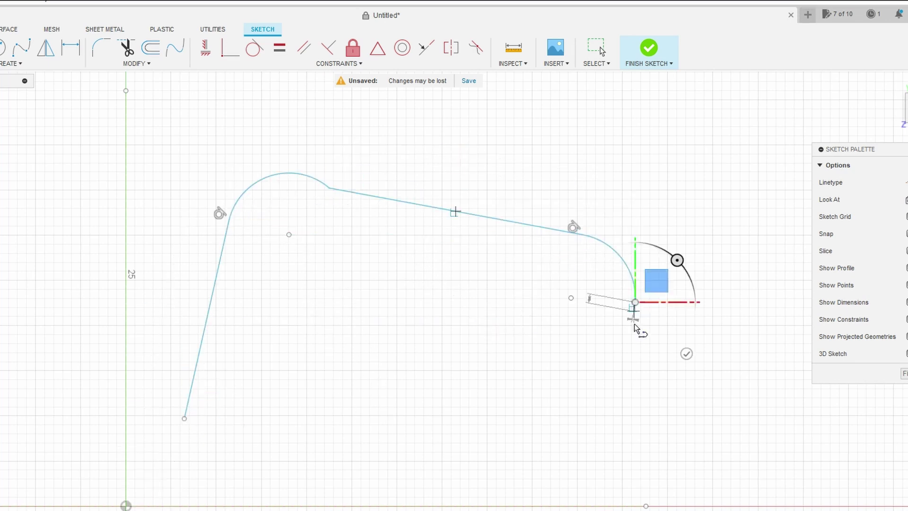
left_click(621, 456)
left_click_drag(621, 456, 562, 484)
left_click_drag(208, 471, 184, 419)
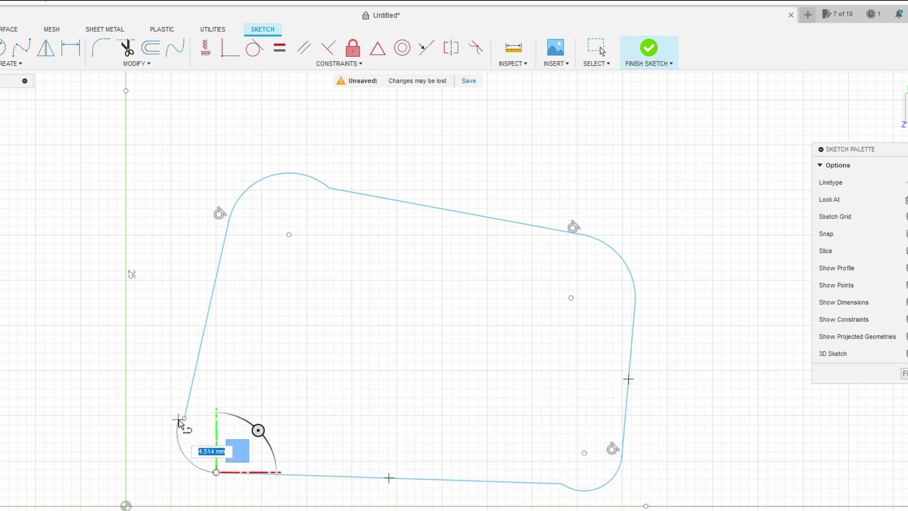
left_click(254, 48)
left_click(279, 175)
Make every straight edge tangent to its adjacent corner arcs
left_click(357, 193)
left_click(625, 260)
left_click(634, 326)
left_click(616, 473)
left_click(492, 481)
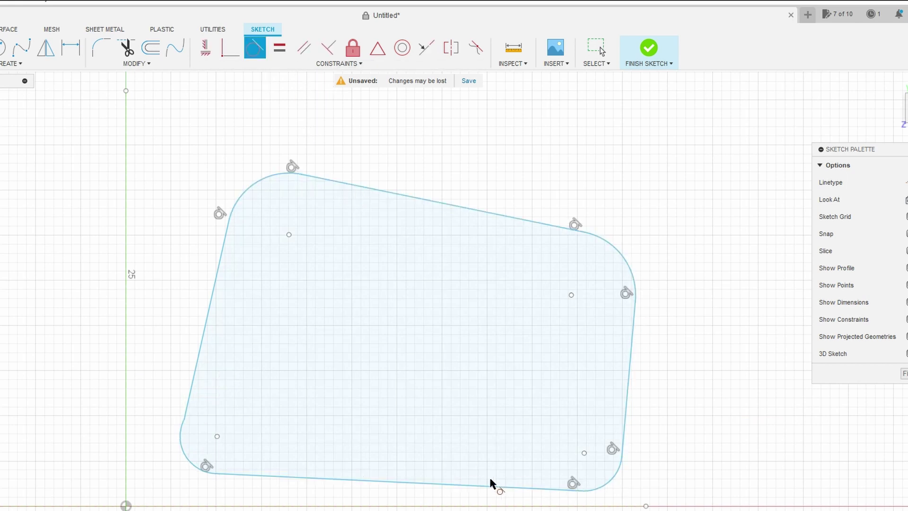
left_click(196, 369)
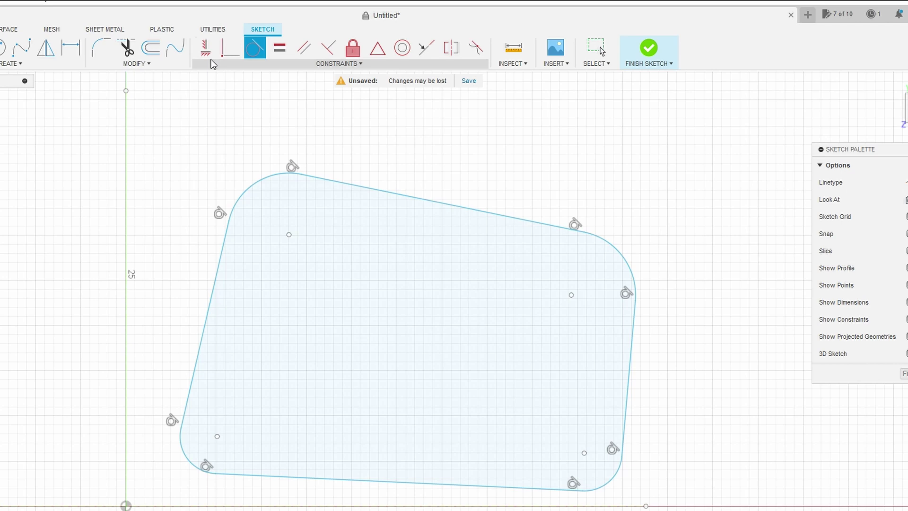
Constrain the left and right edges vertical and the top and bottom edges horizontal
left_click(205, 48)
left_click(220, 251)
left_click(348, 156)
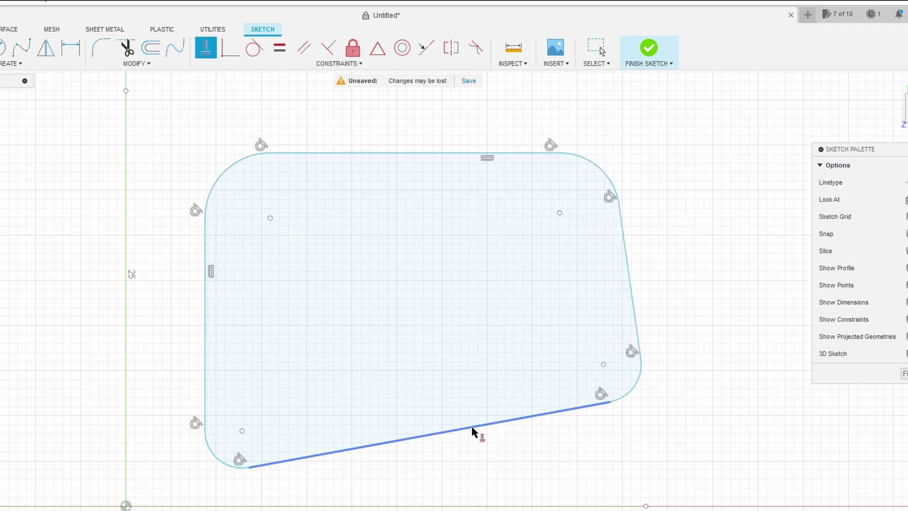
left_click(474, 428)
left_click(632, 304)
Dimension the top-right and bottom-right corner radii to cornerRadius
key("d")
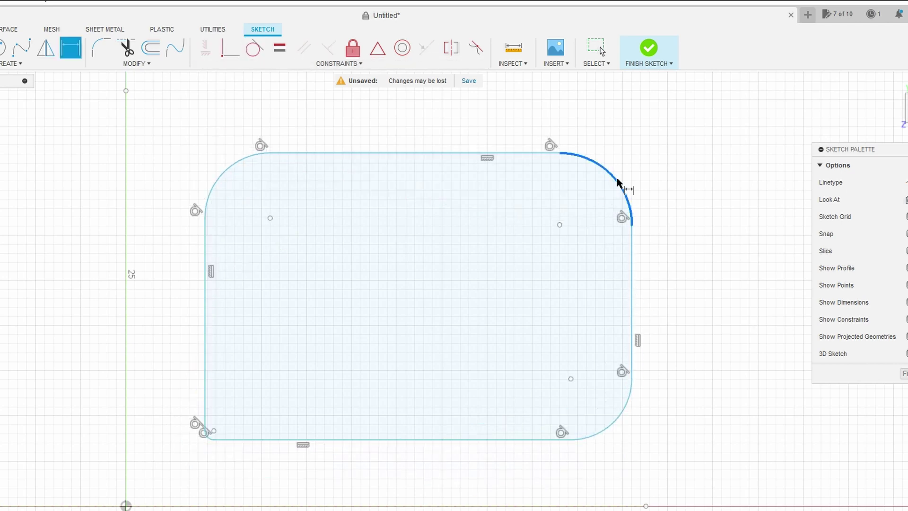
left_click(623, 188)
left_click(597, 216)
type("c")
key("Return")
key("Return")
scroll(595, 218, "down", 3)
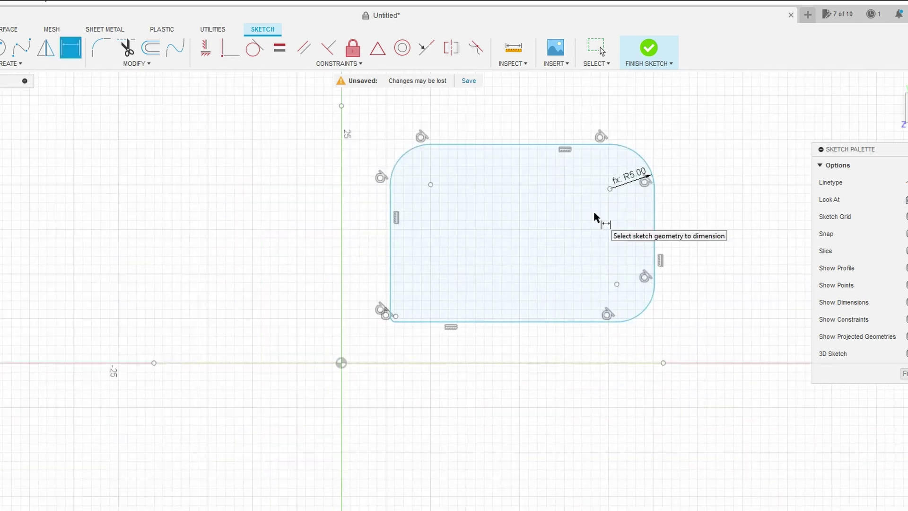
scroll(638, 255, "up", 2)
left_click(649, 330)
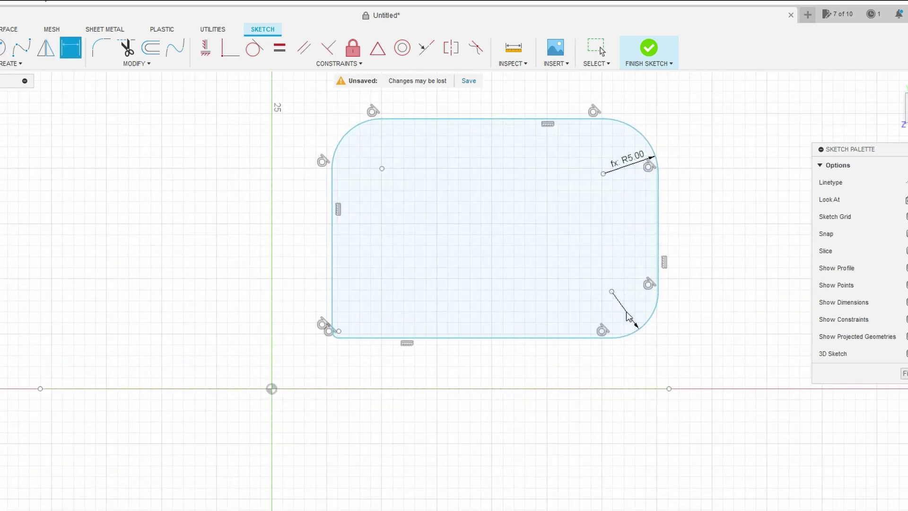
left_click(628, 315)
type("cor")
key("Return")
key("Return")
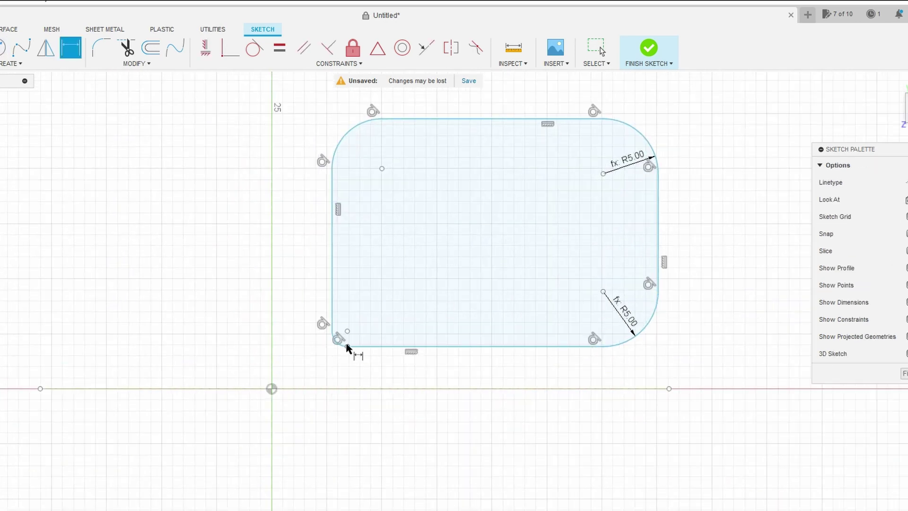
Dimension the bottom-left and top-left corner radii to cornerRadius (R5.00)
left_click(340, 345)
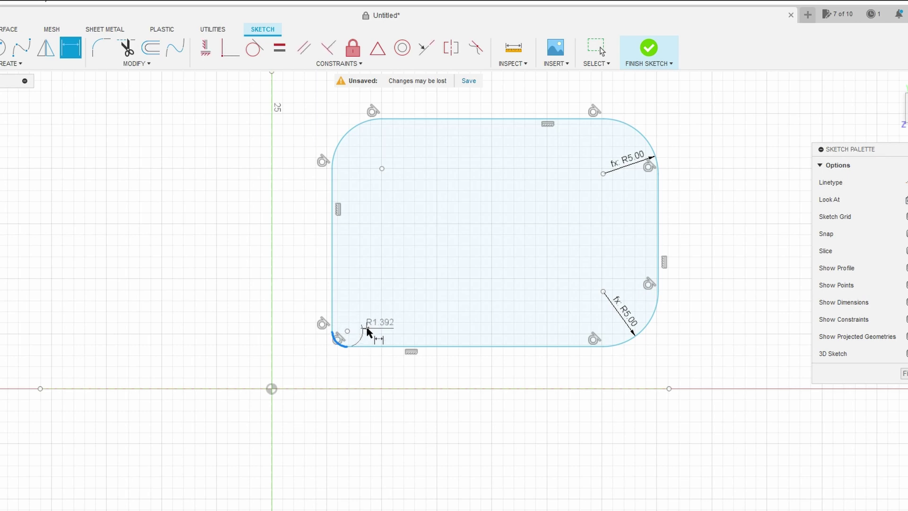
left_click(368, 330)
type("cor")
key("Return")
key("Return")
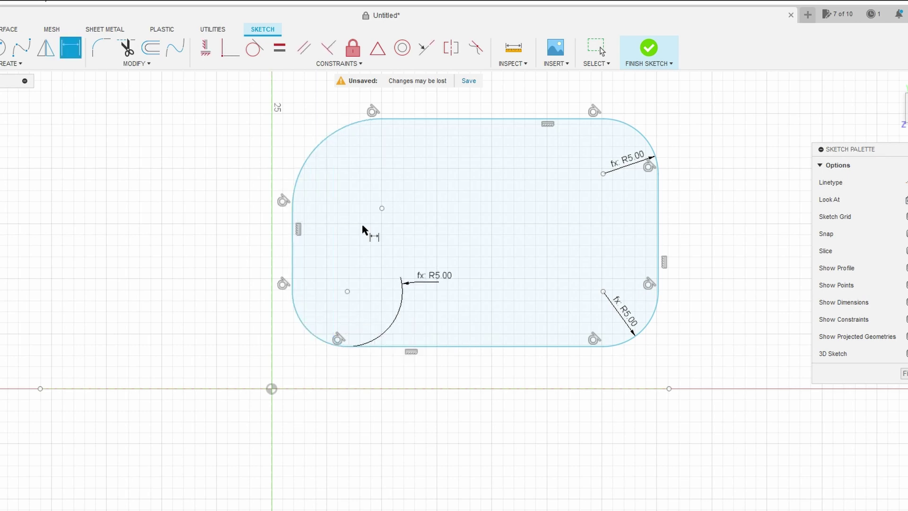
left_click(319, 144)
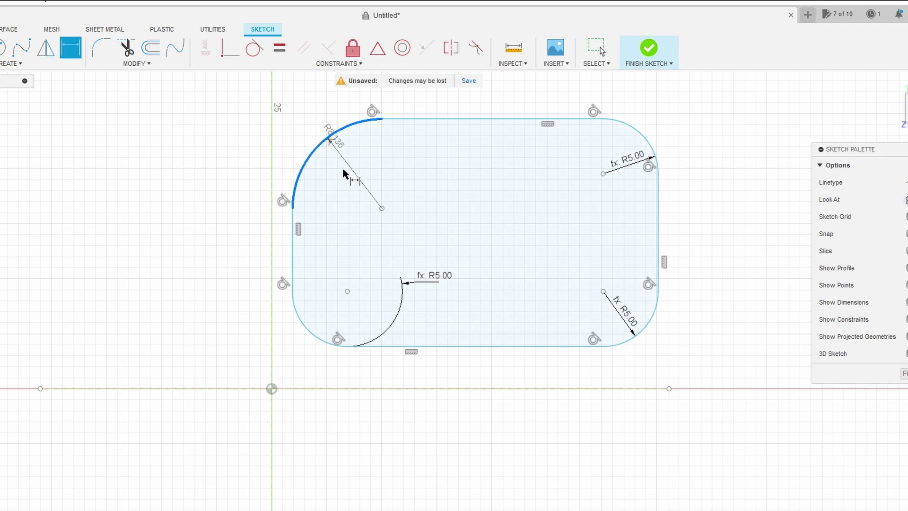
left_click(344, 173)
type("cor")
key("Return")
key("Return")
Dimension top-to-bottom edges to the length parameter and left-to-right edges to width
left_click(401, 154)
left_click(520, 346)
left_click(737, 260)
type("length")
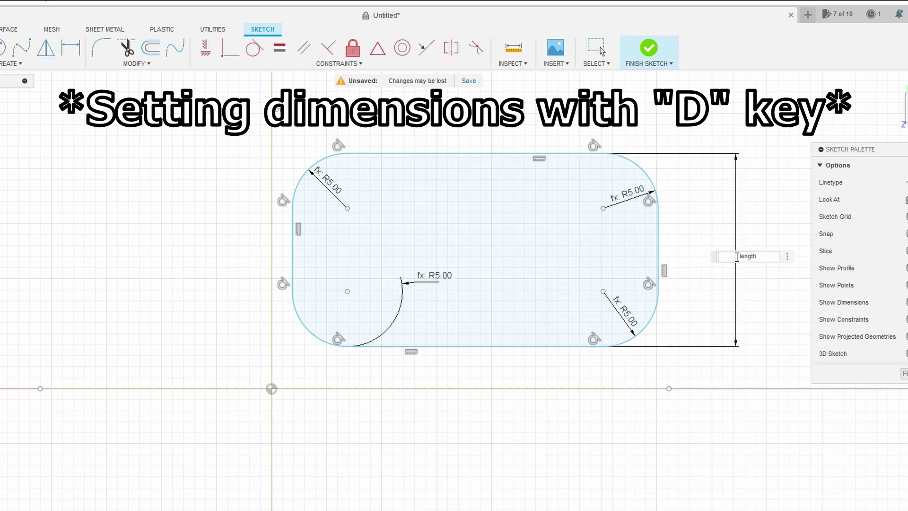
key("Return")
left_click(293, 293)
left_click(655, 284)
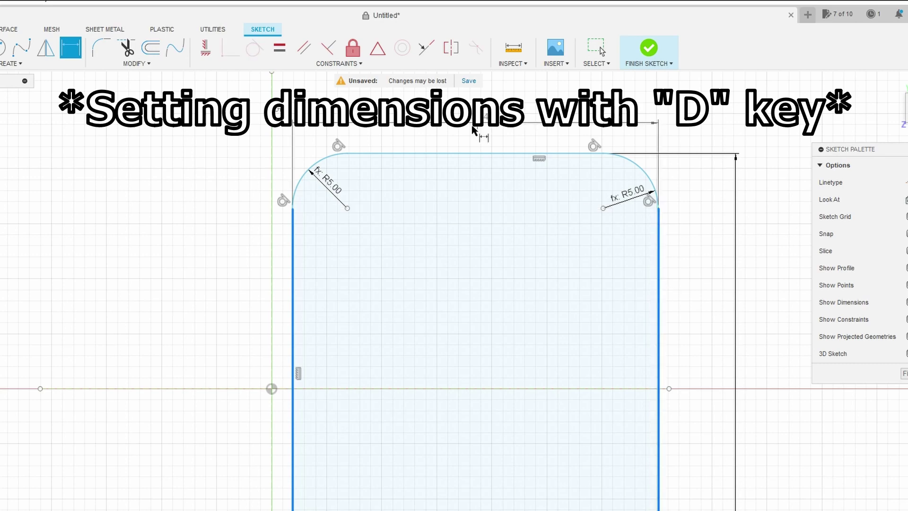
left_click(467, 131)
type("width")
key("Return")
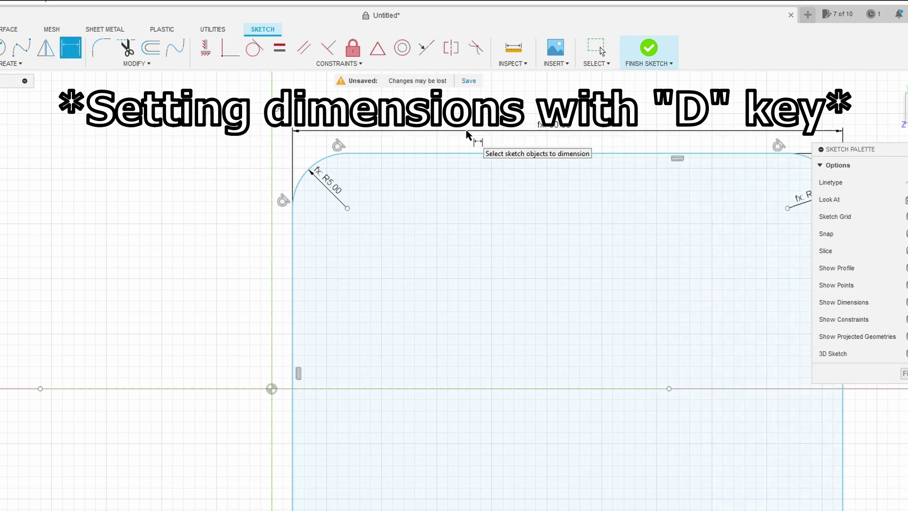
scroll(183, 126, "down", 3)
scroll(182, 126, "down", 2)
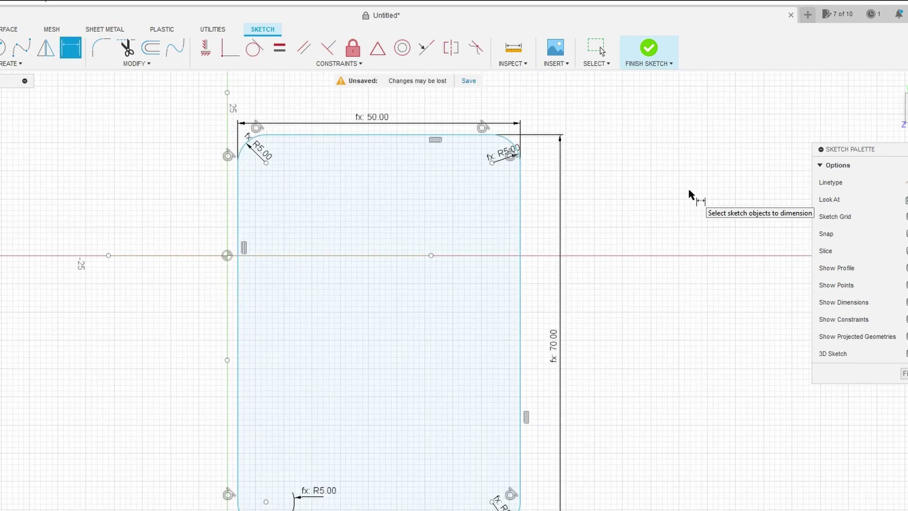